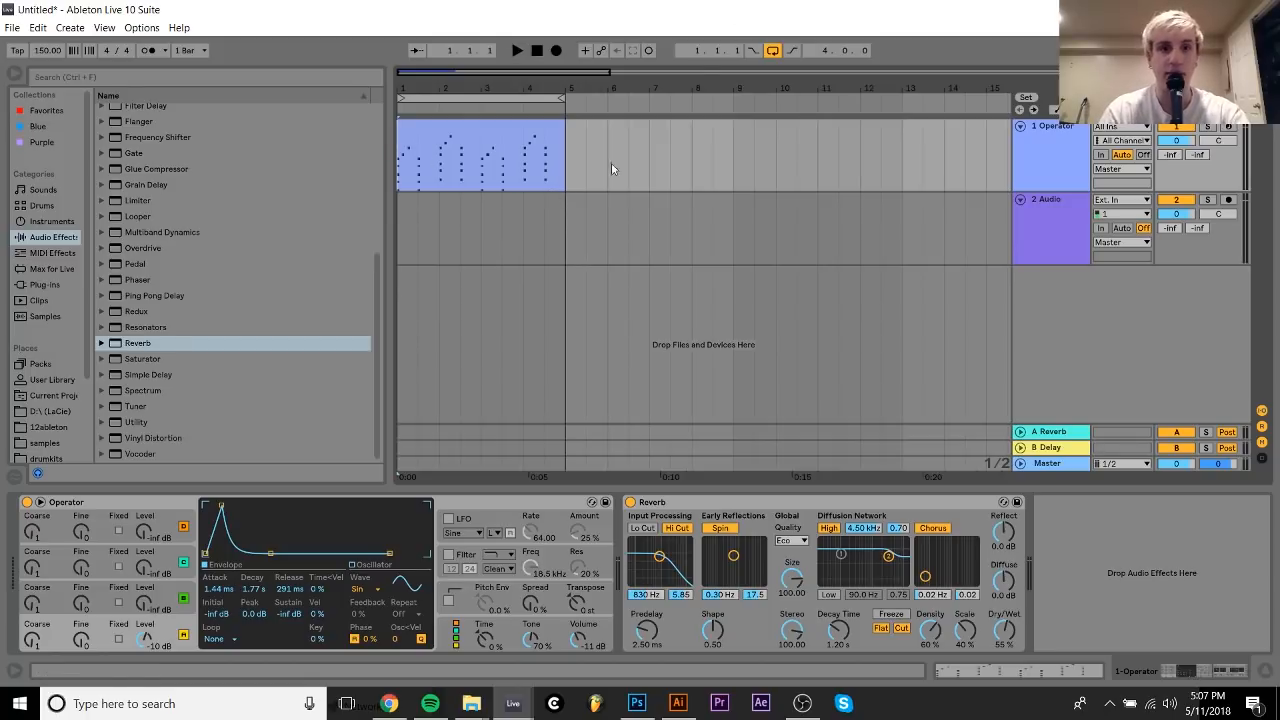
Play the Operator track's four-bar MIDI clip through and switch off arrangement looping.
click(474, 131)
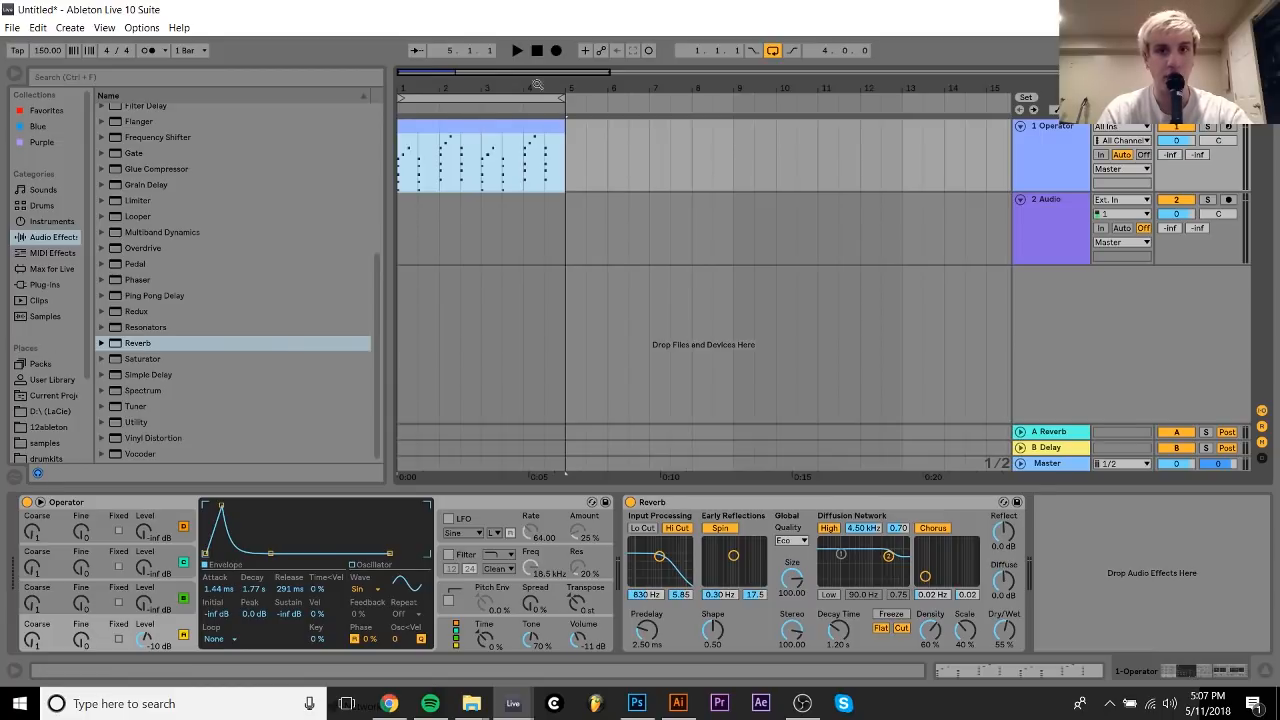
key(space)
click(772, 50)
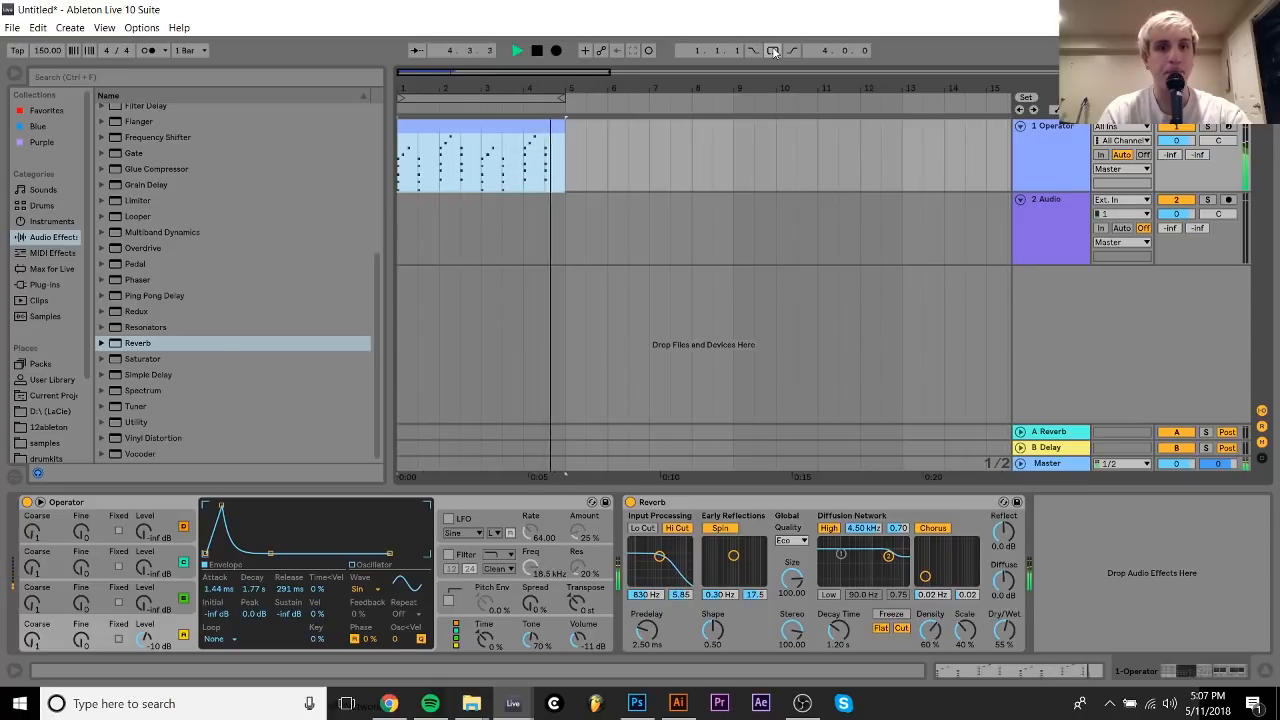
key(space)
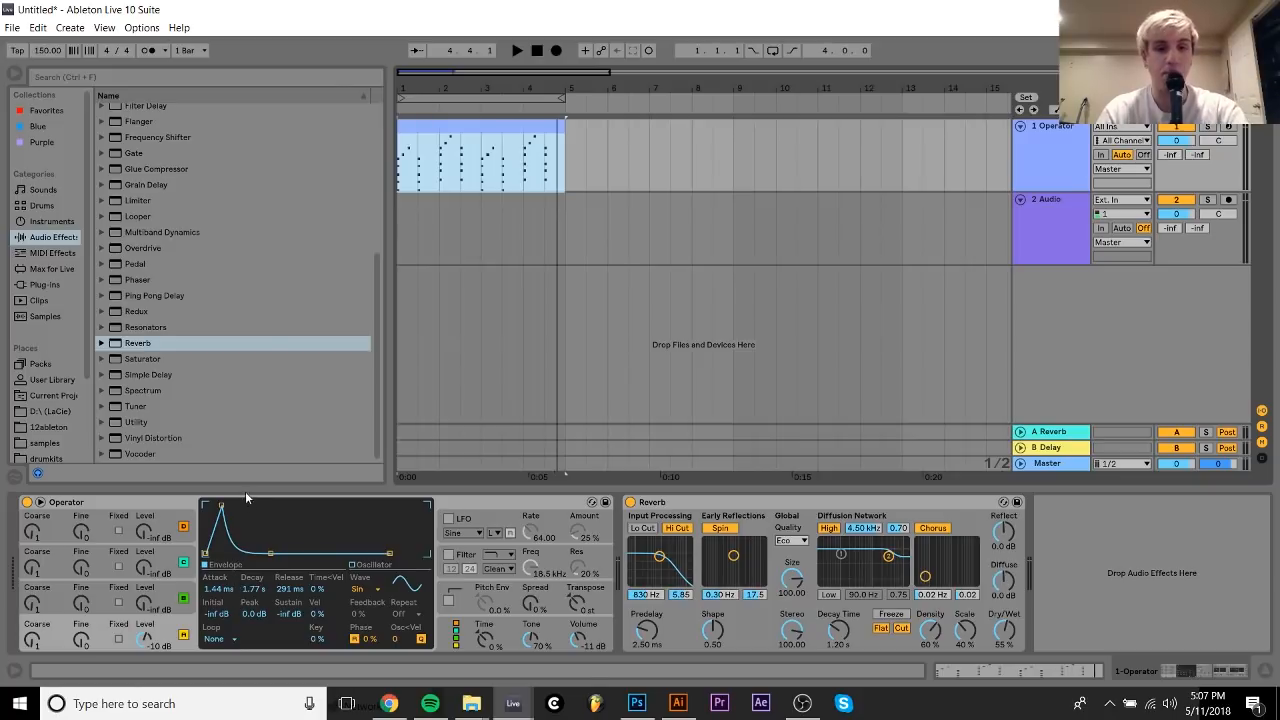
Open the Operator track's MIDI clip in the note editor and enlarge its chord notes around C3 to C5.
double_click(487, 133)
click(324, 357)
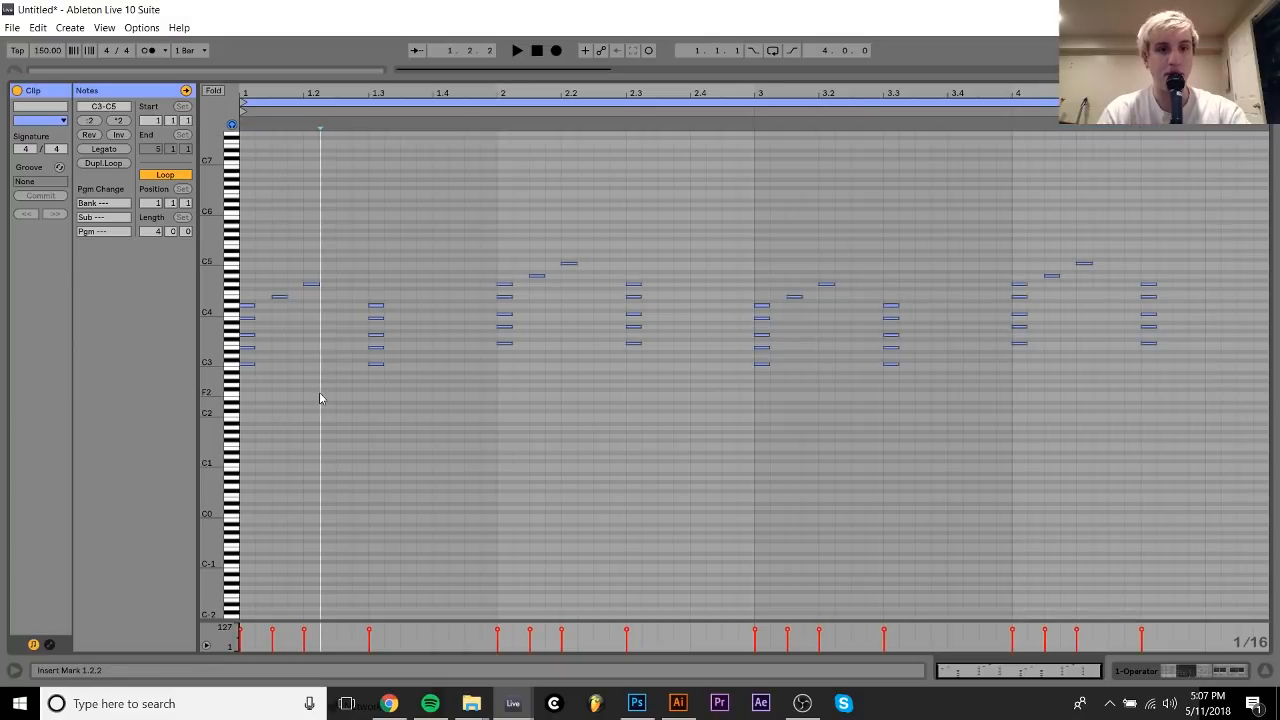
drag(208, 385, 236, 402)
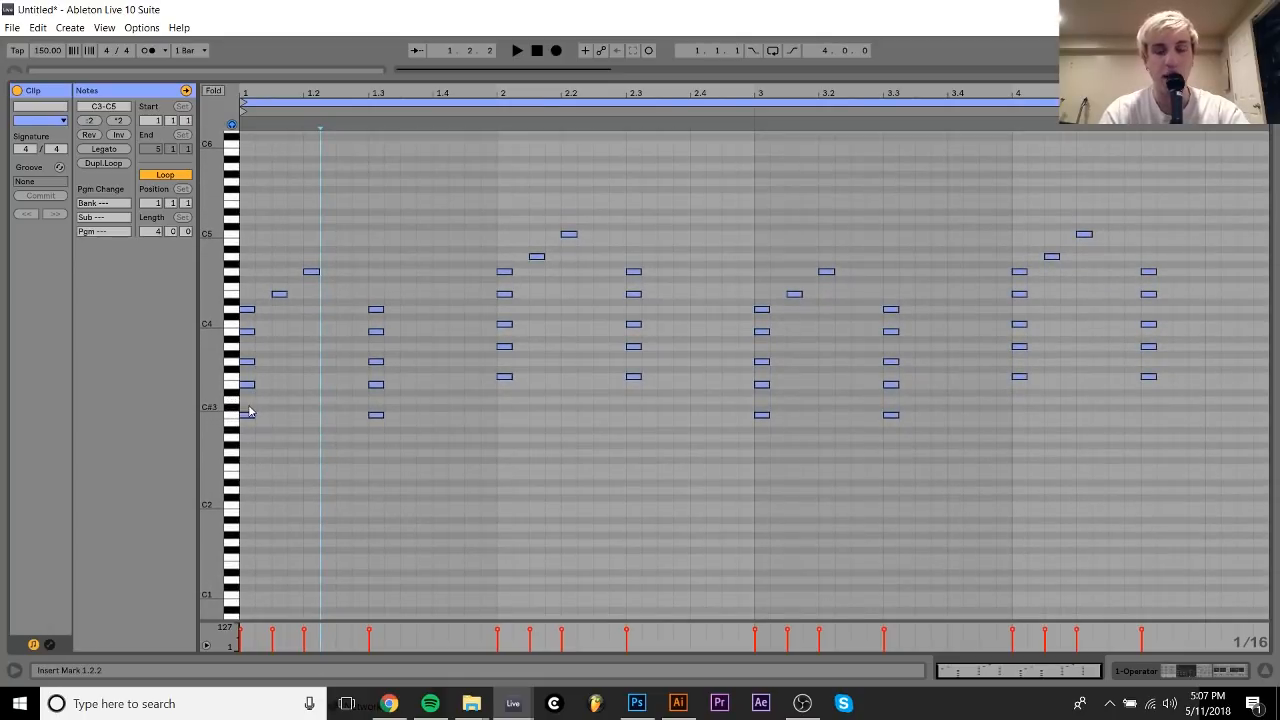
right_click(294, 418)
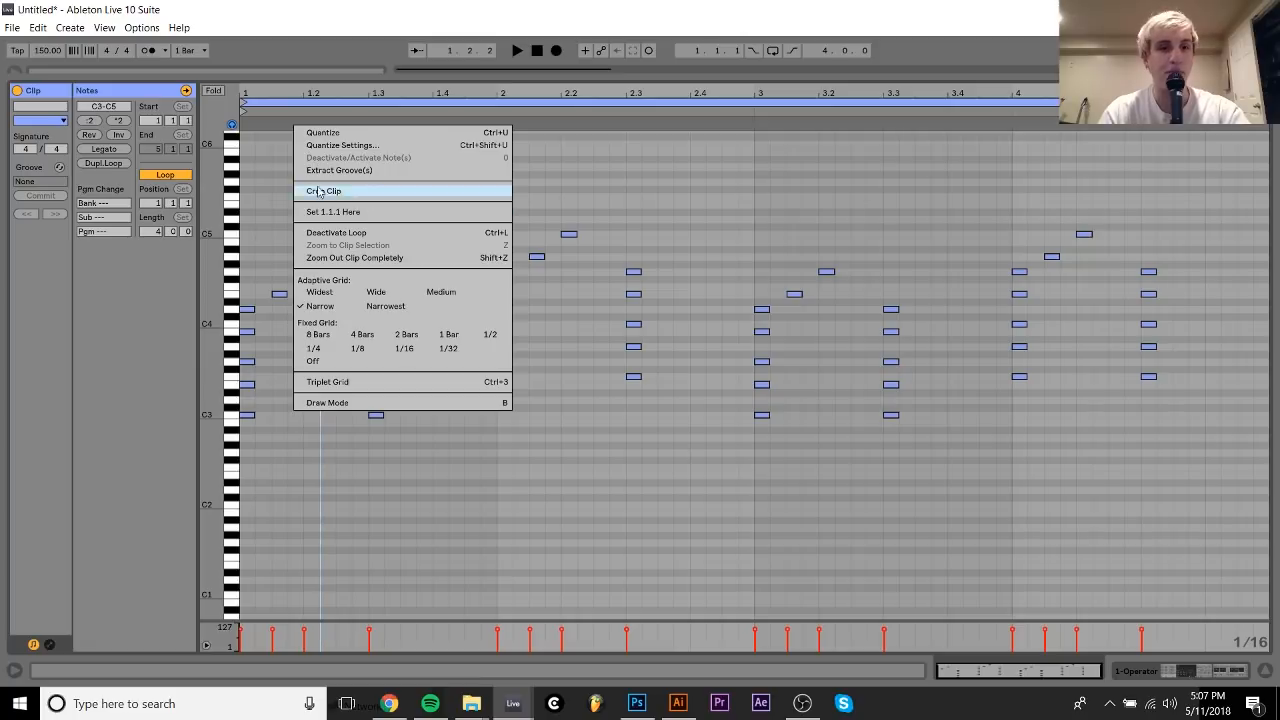
click(260, 192)
mouse_move(255, 89)
mouse_down()
mouse_move(268, 121)
mouse_move(254, 92)
mouse_up()
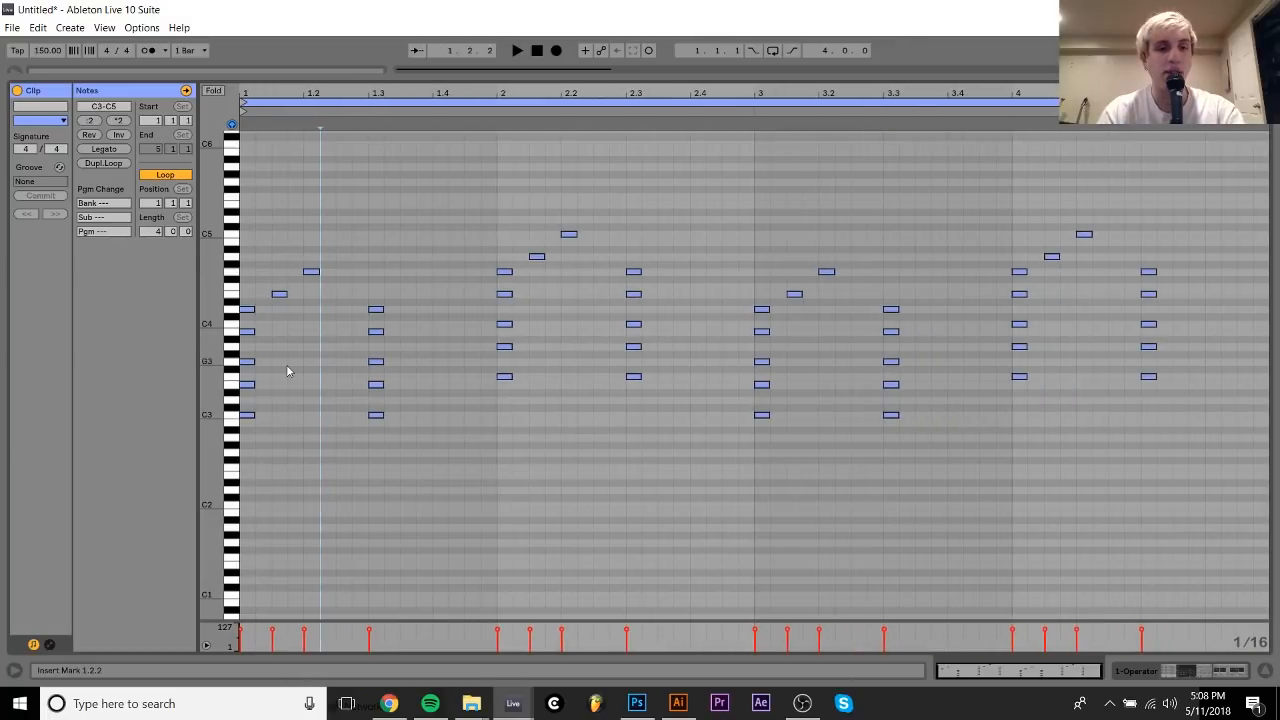
Highlight the first chord's lowest three notes, C3 to G3, and the full five-note chord from C3 to D4.
click(268, 434)
drag(268, 434, 244, 353)
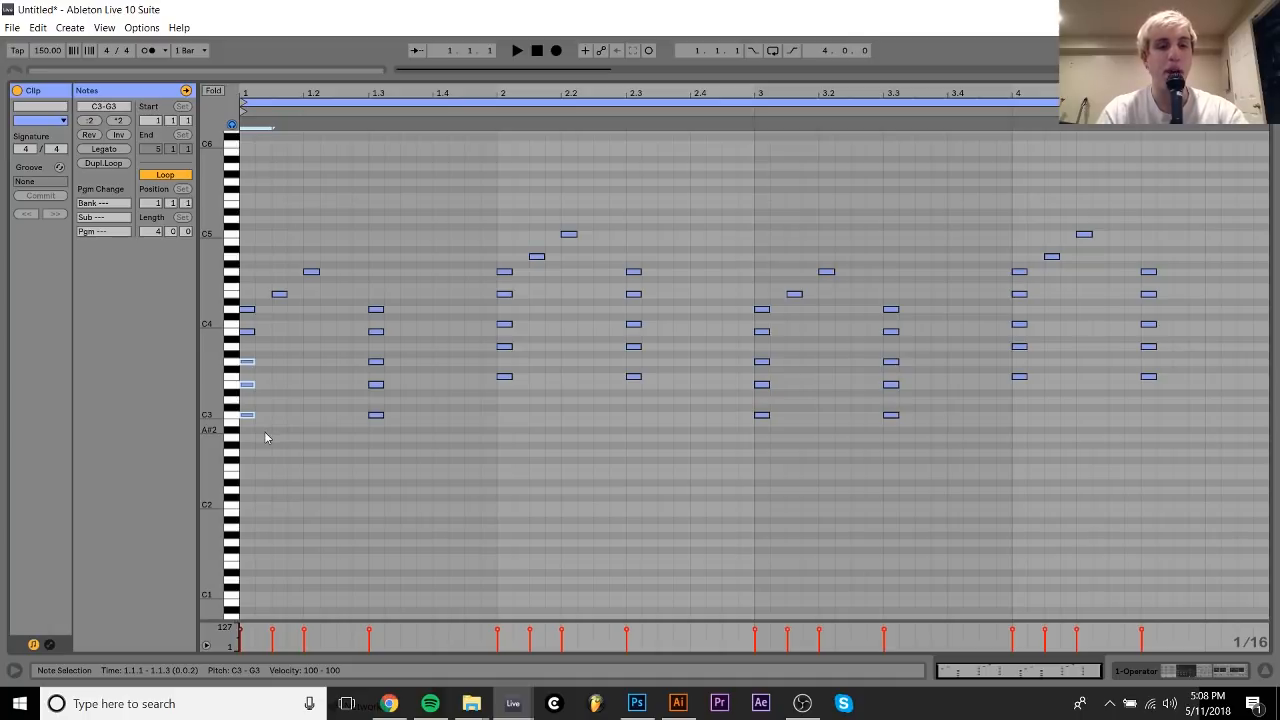
drag(267, 435, 243, 304)
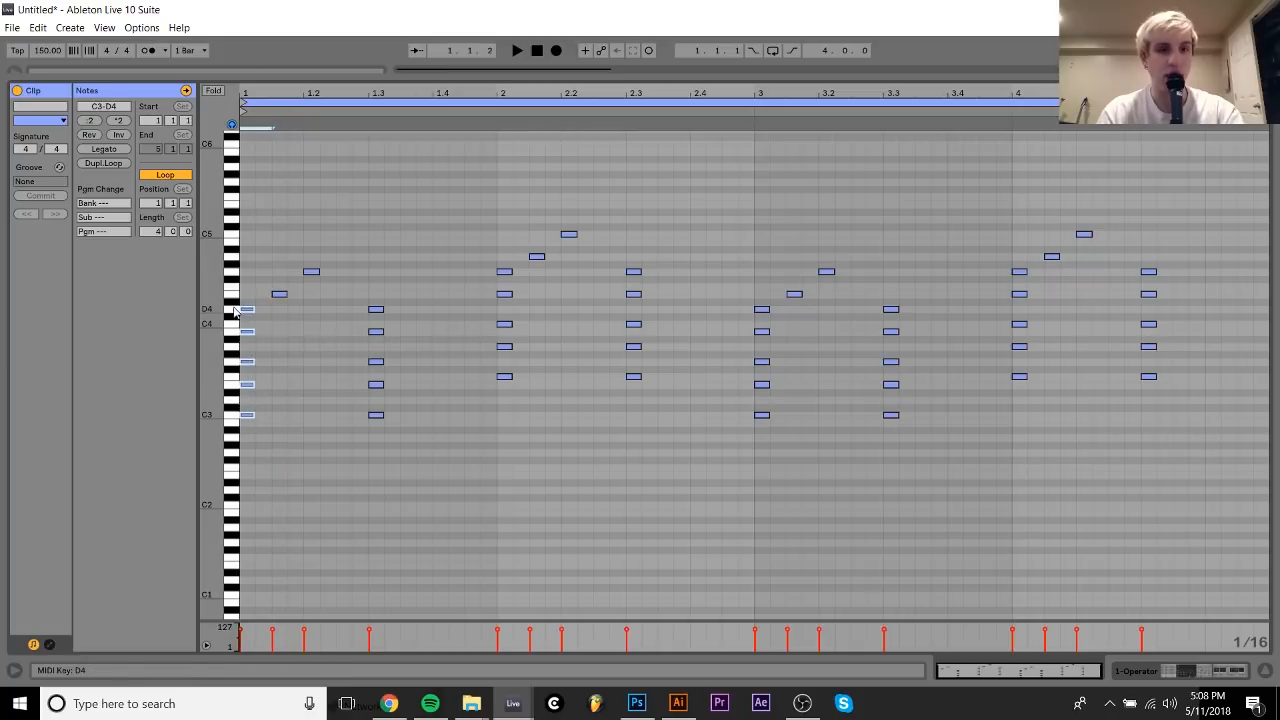
Play back the chord progression from position 1.1.4 in the note editor.
click(285, 329)
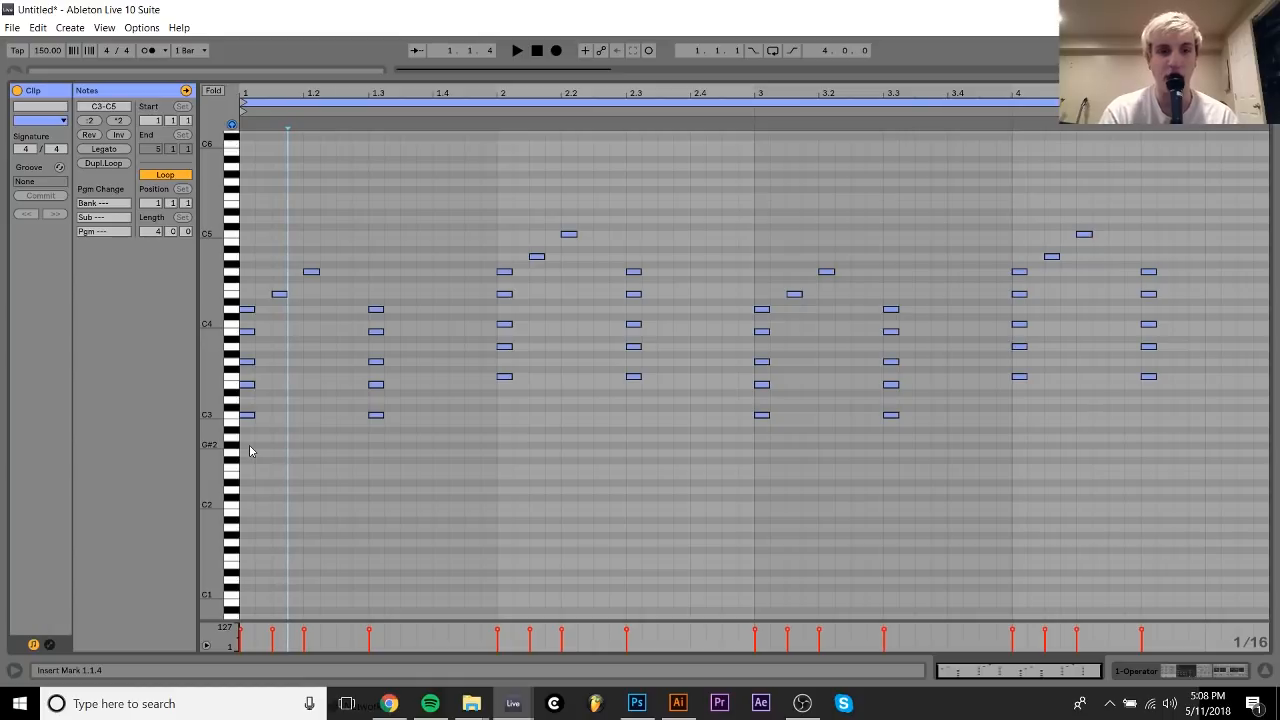
key(space)
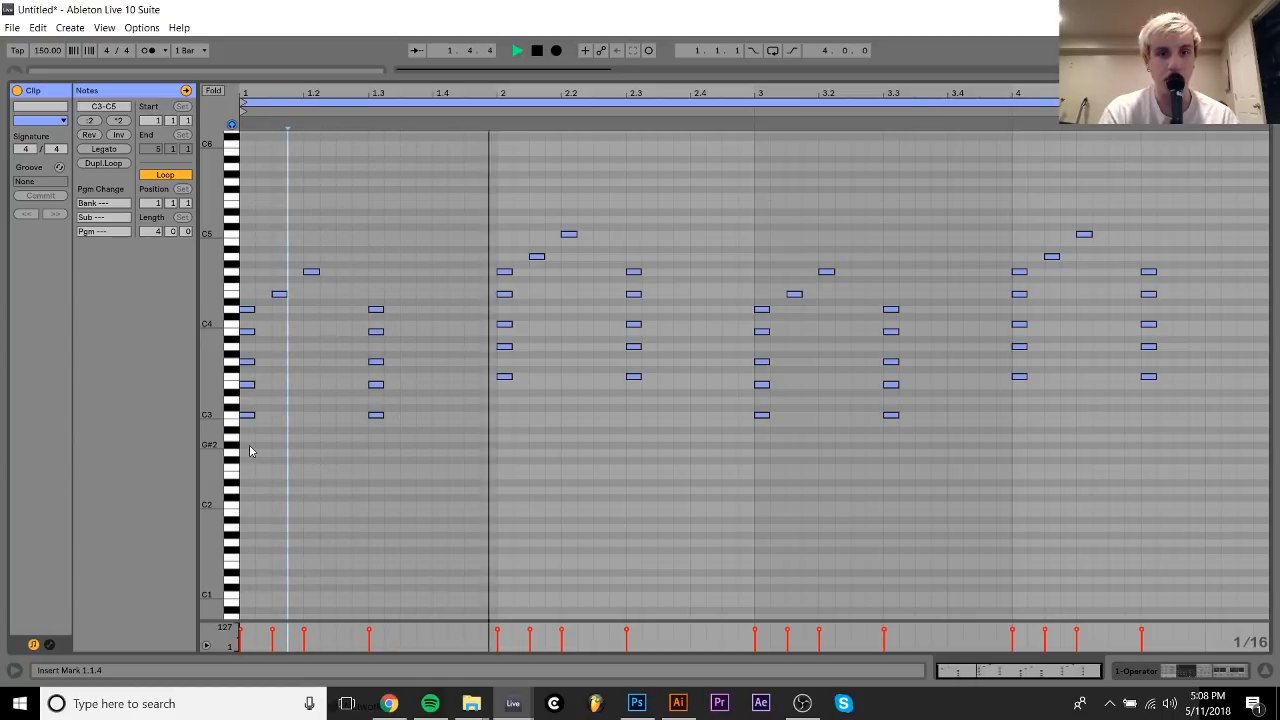
key(space)
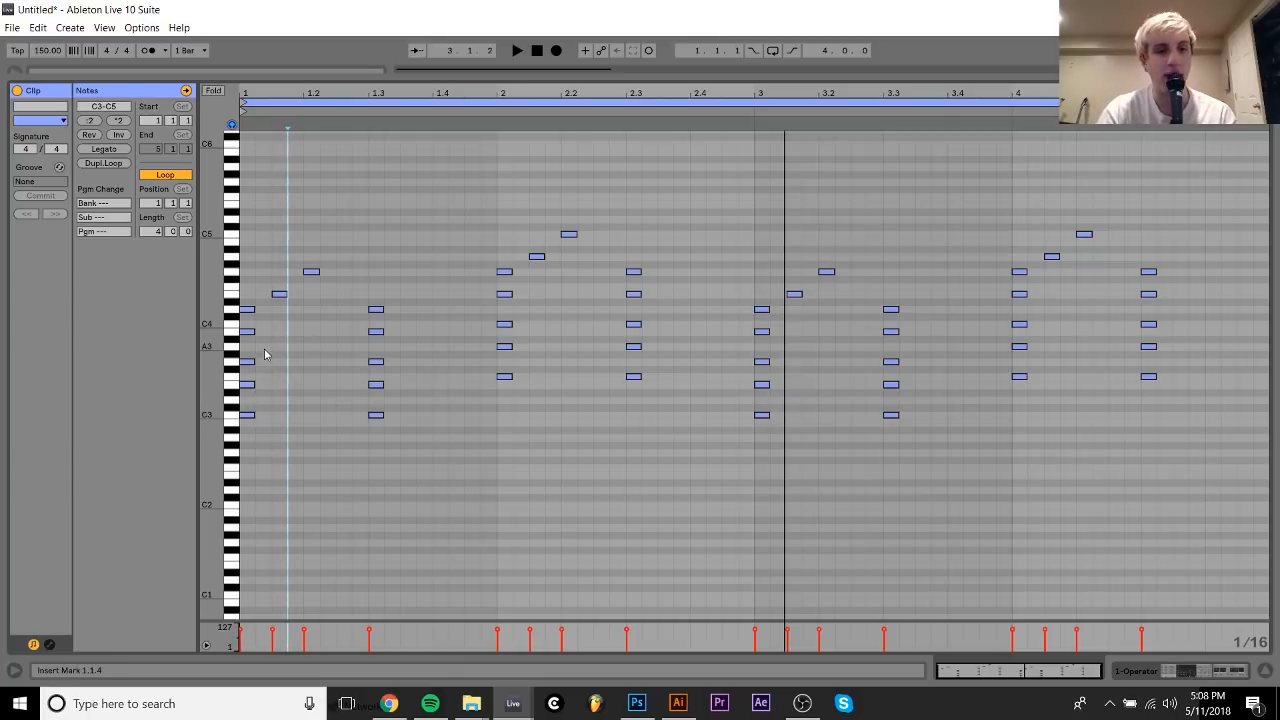
Try the chords in the first two bars without their top two notes, listen to the result, and undo the deletion.
drag(265, 354, 242, 440)
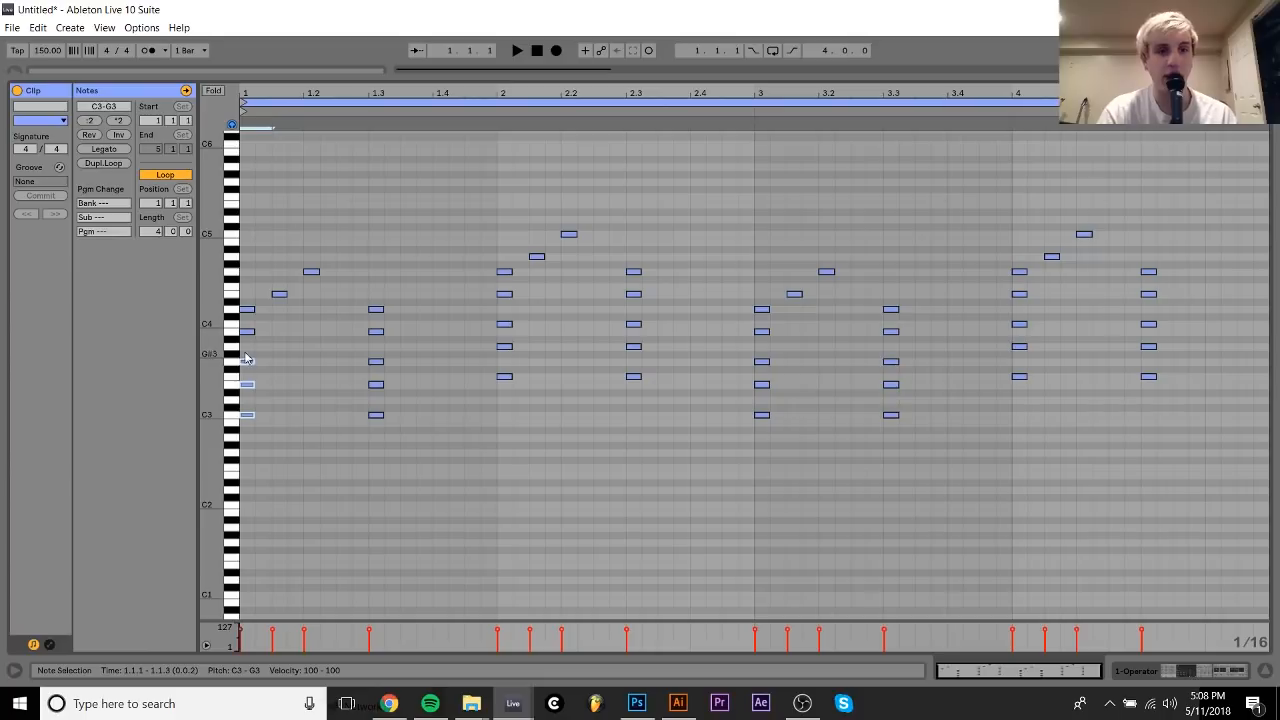
drag(247, 346, 250, 296)
drag(339, 293, 504, 257)
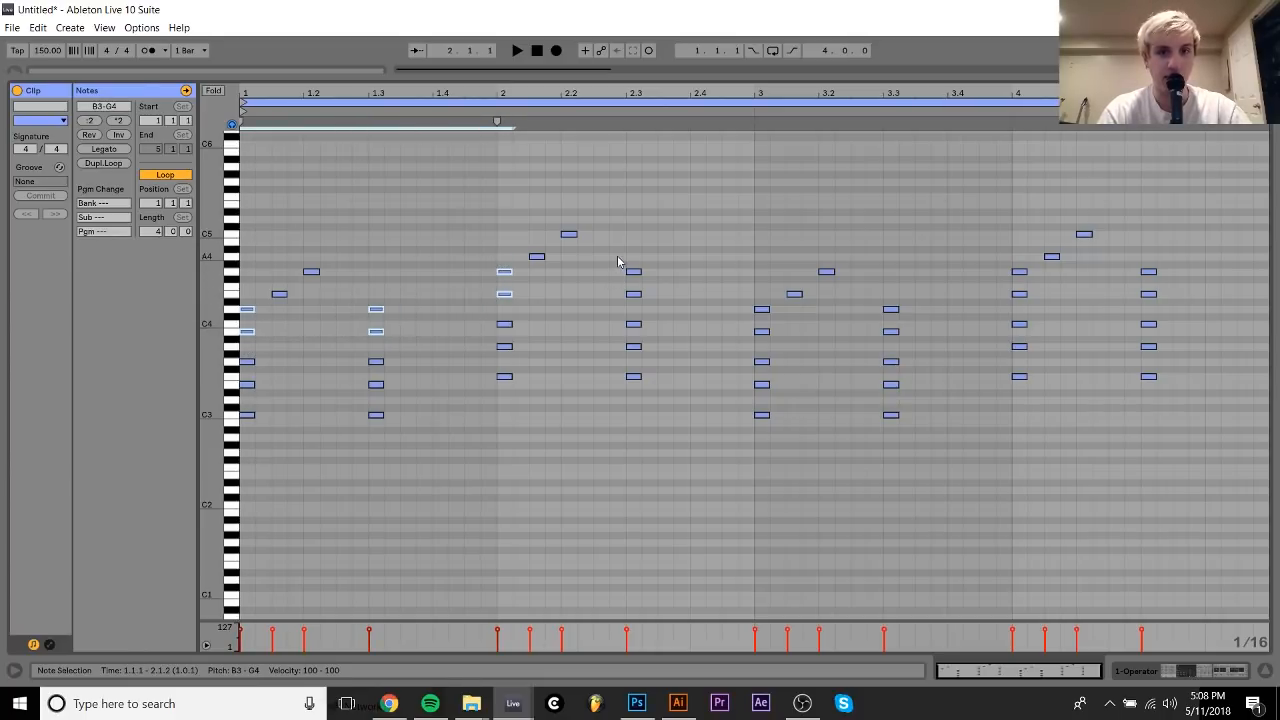
drag(617, 262, 654, 300)
key(Delete)
key(space)
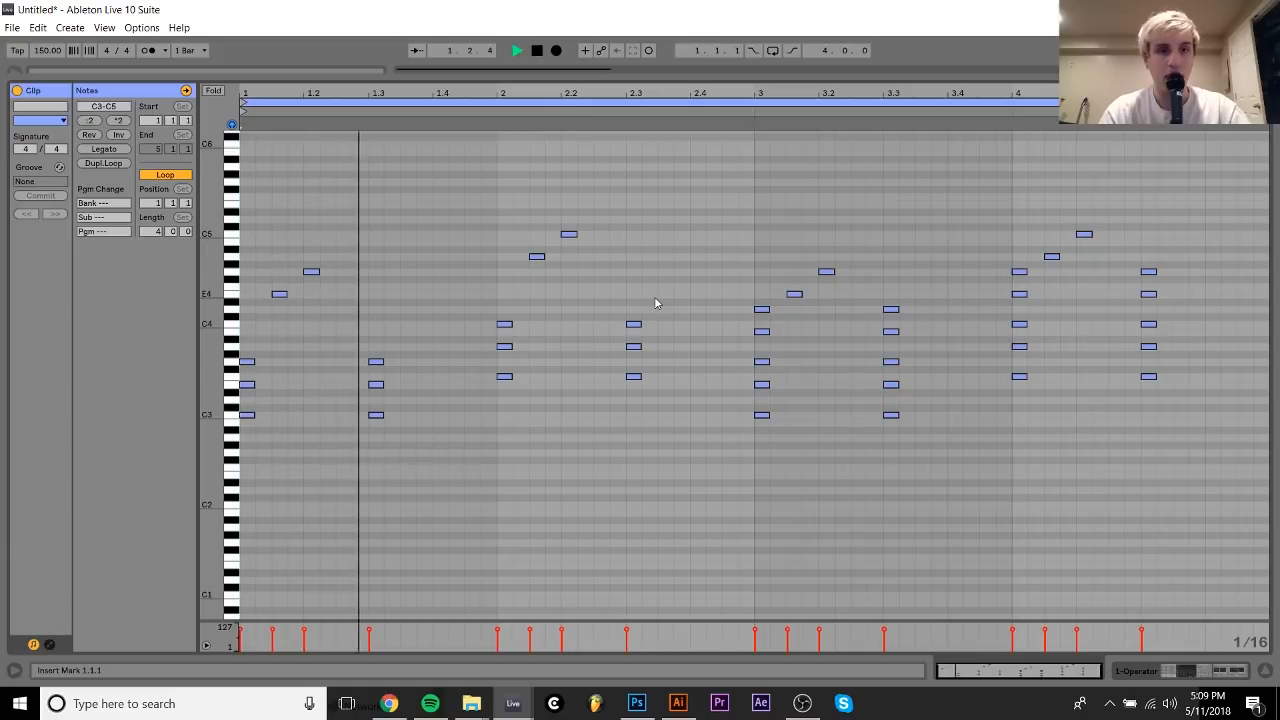
key(space)
key(ctrl+z)
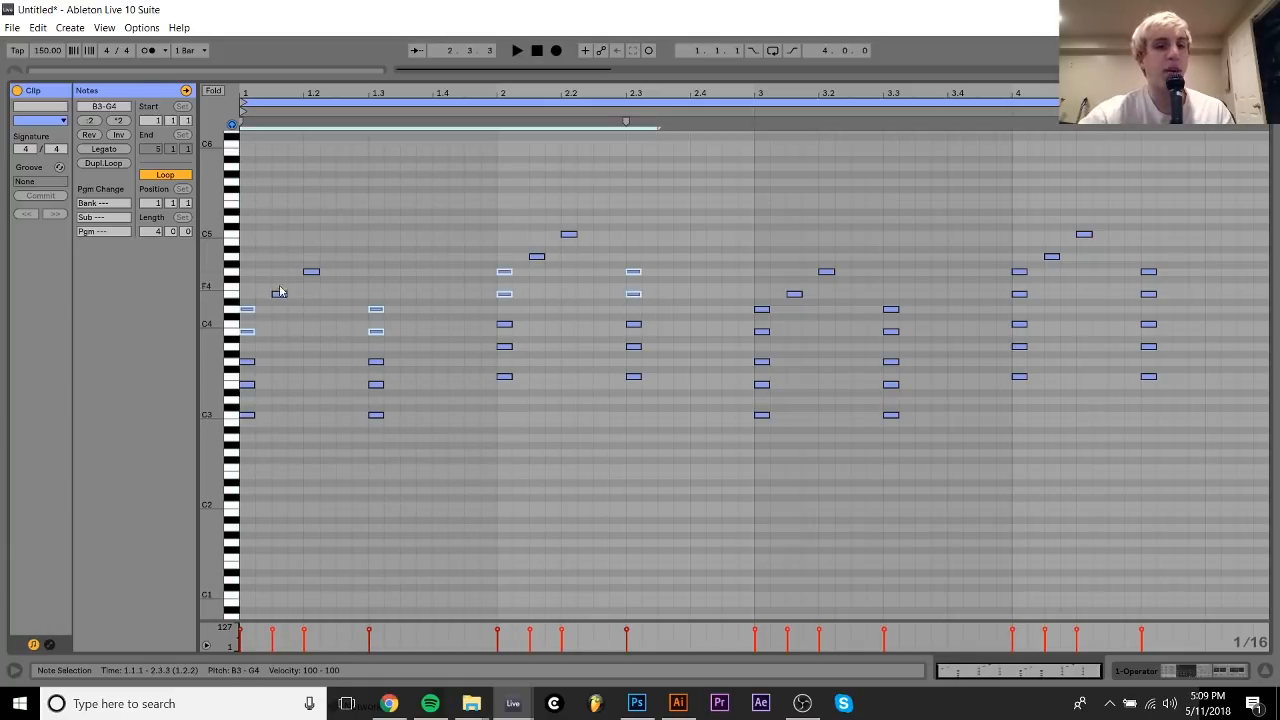
click(283, 331)
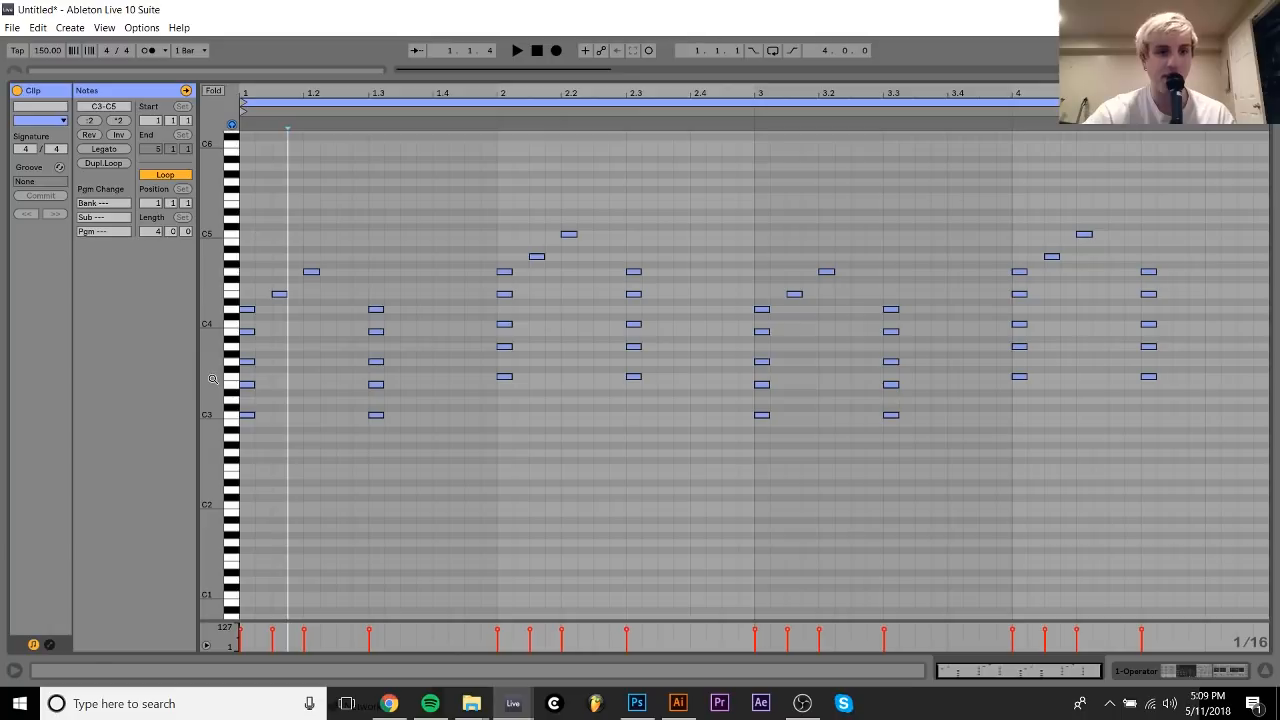
Try adding an A3 note to the first chord at 1.1.1, and remove it again.
drag(208, 378, 213, 415)
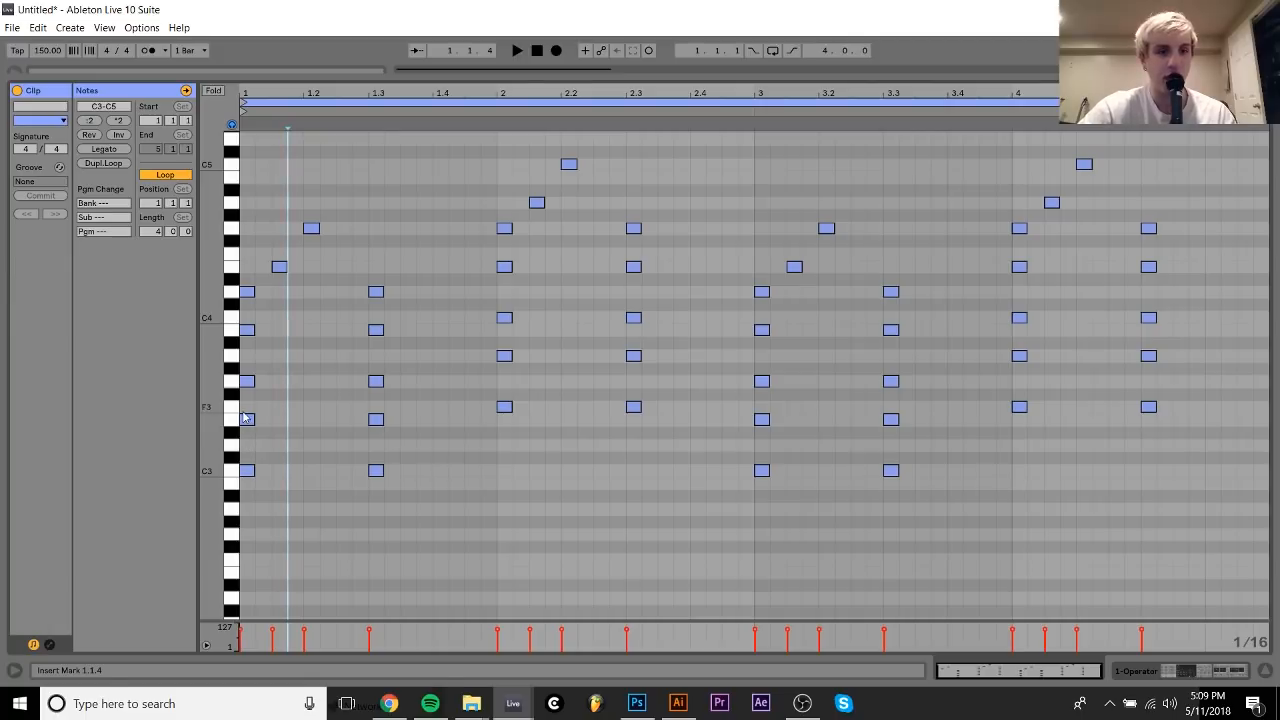
double_click(247, 355)
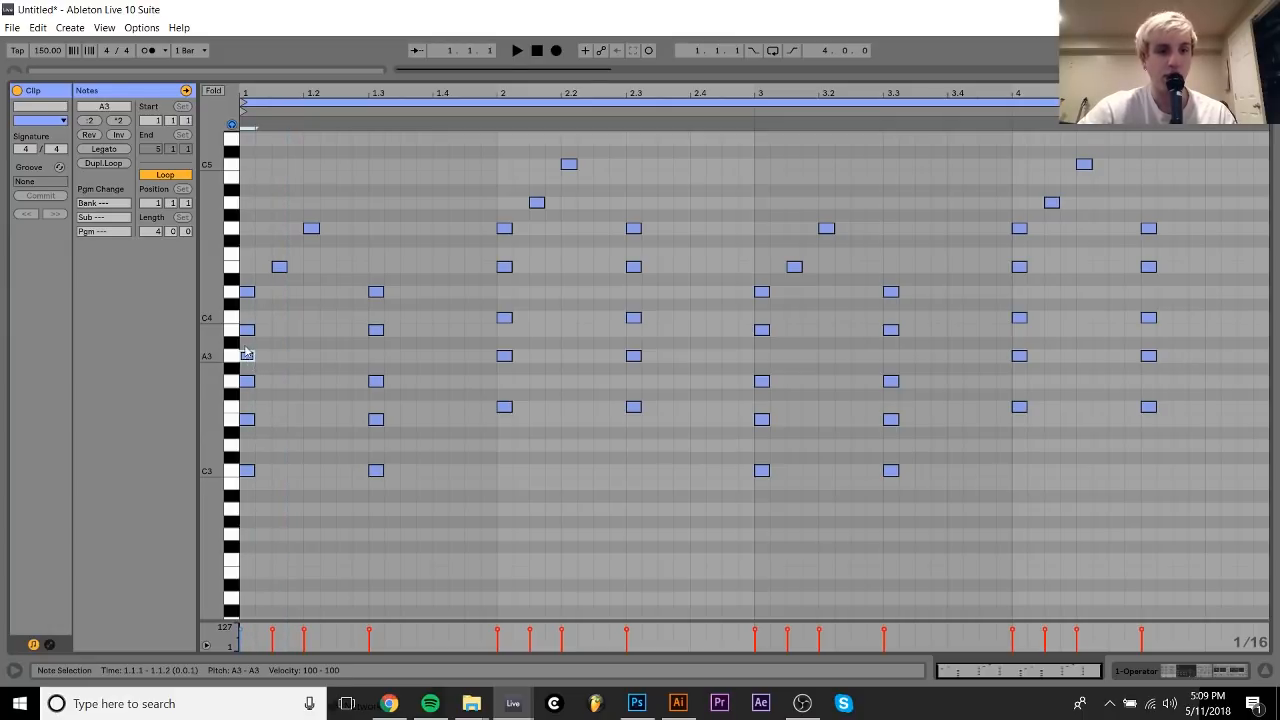
double_click(248, 357)
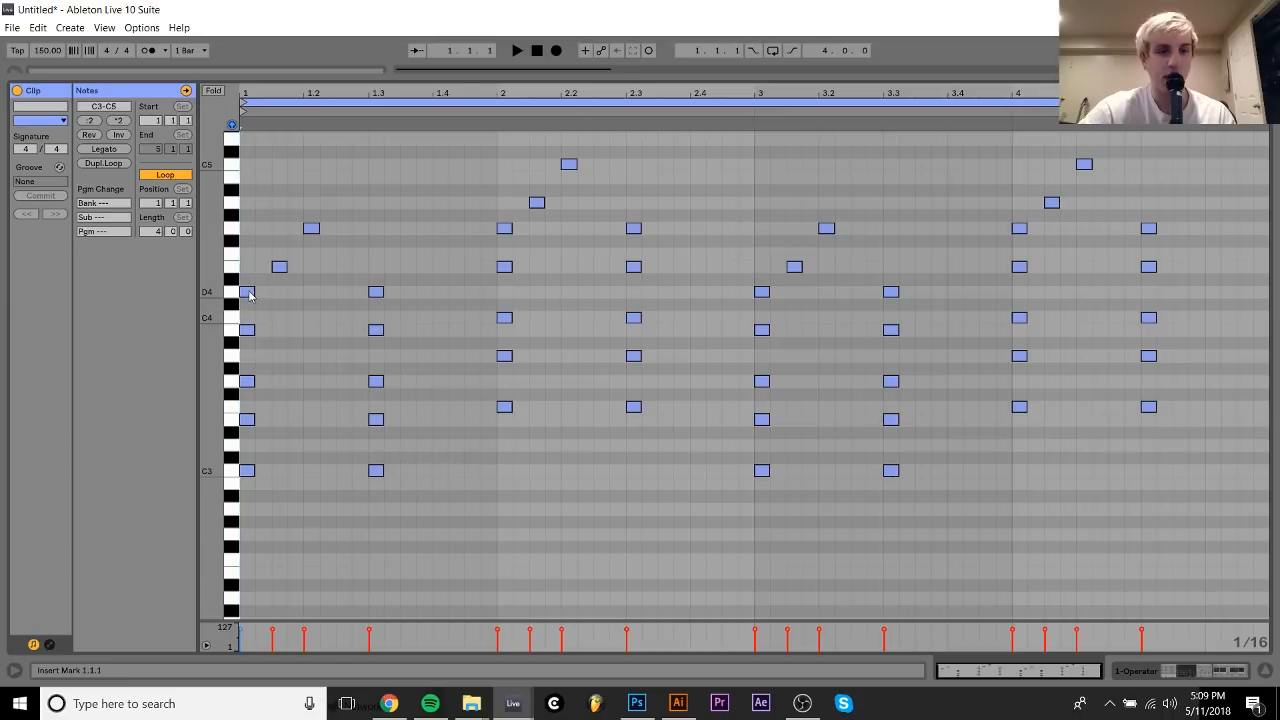
Step through the top melody notes G4, A4 and C5 in the first two bars.
click(311, 228)
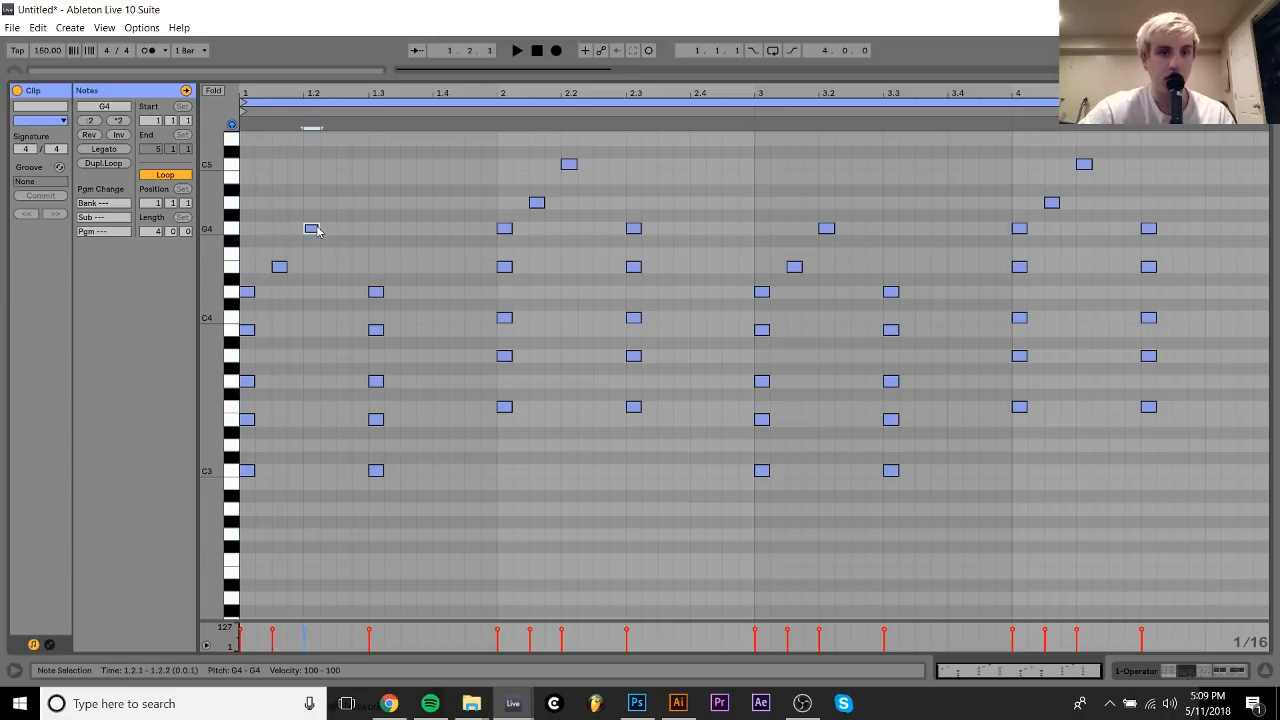
click(505, 228)
click(537, 202)
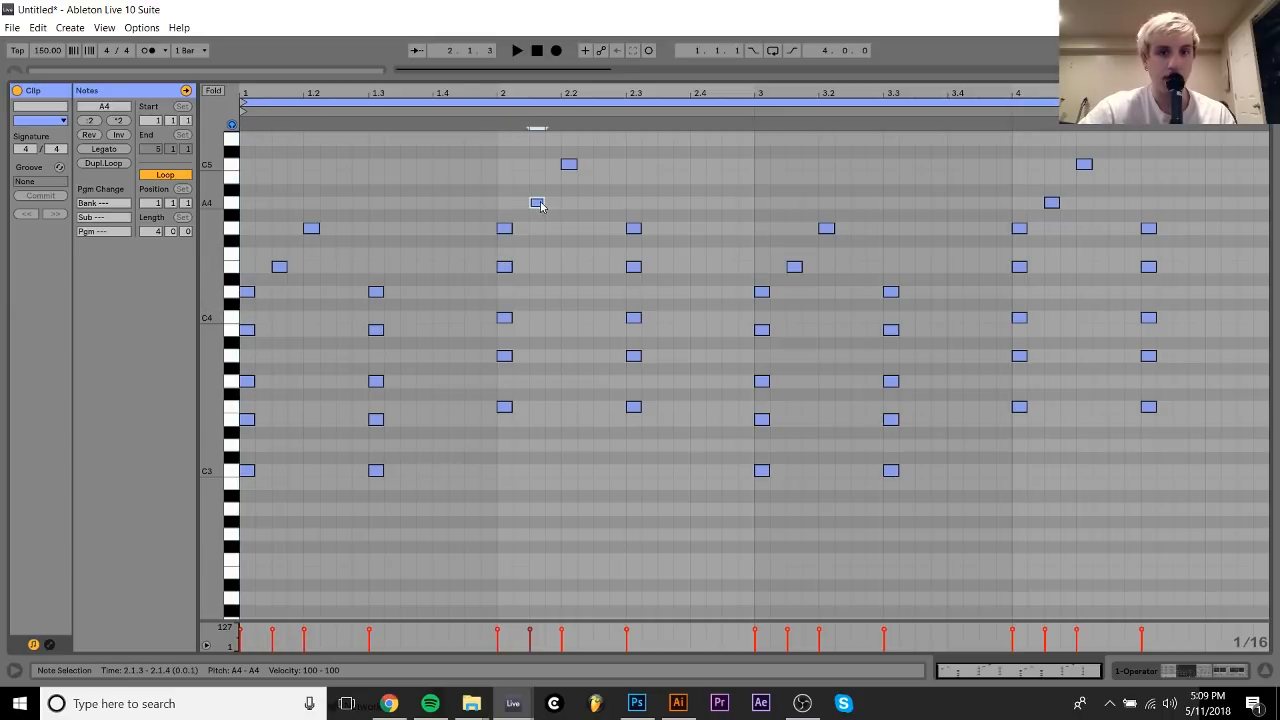
click(574, 163)
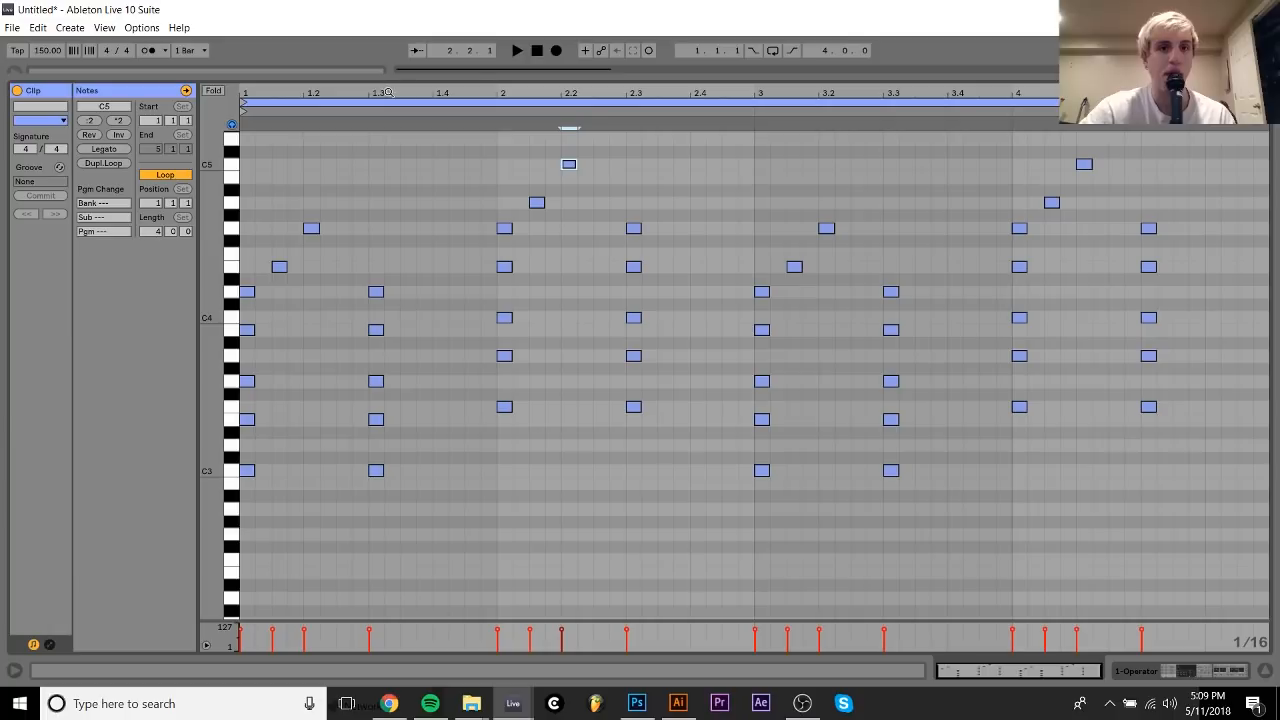
click(616, 478)
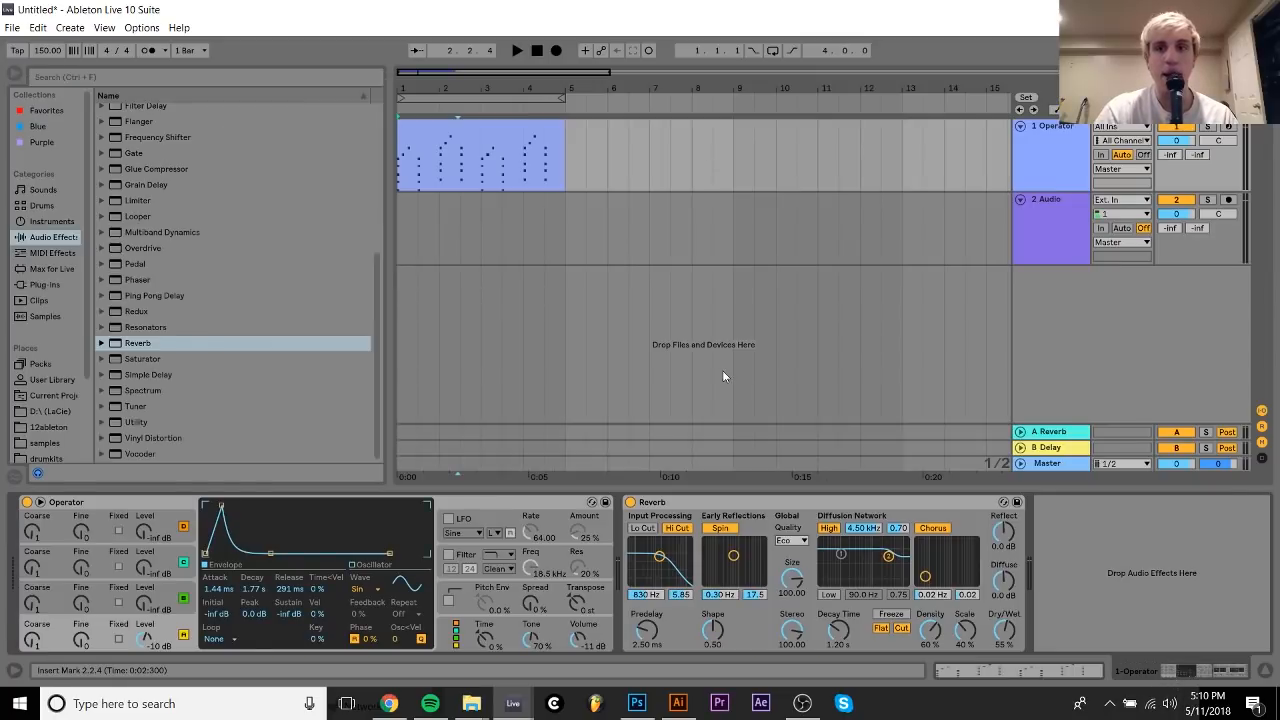
click(443, 122)
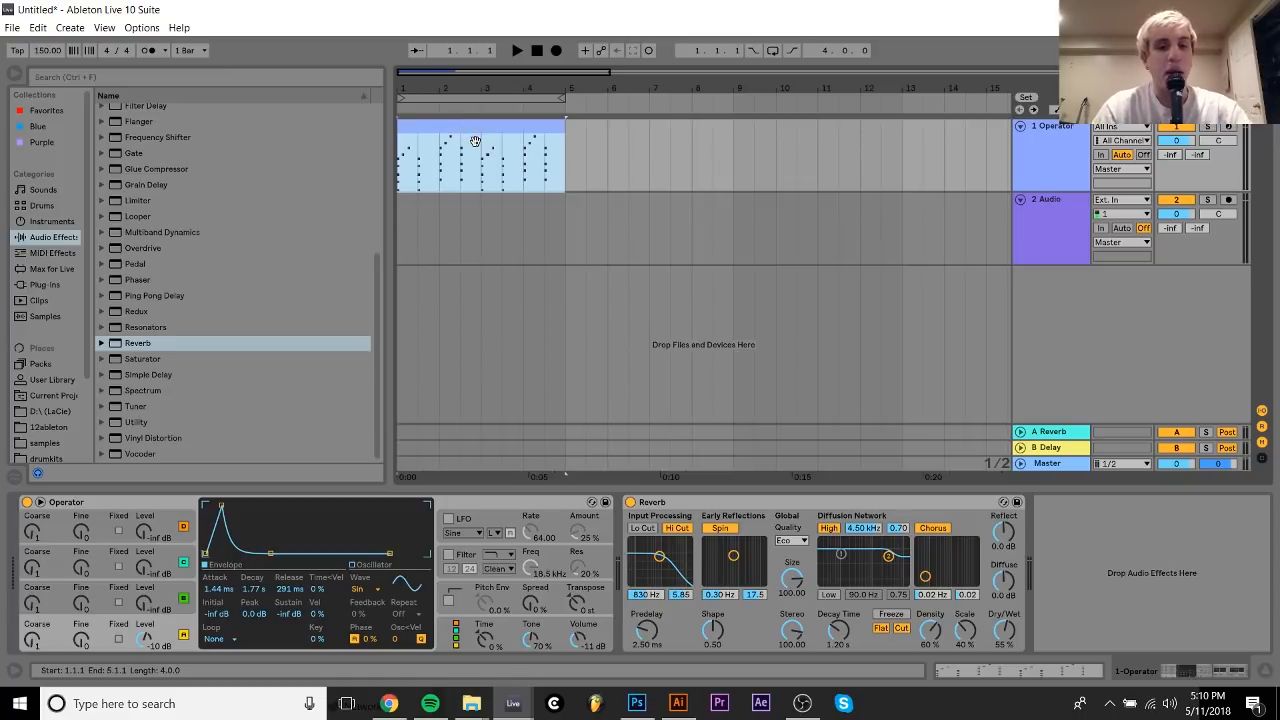
double_click(467, 131)
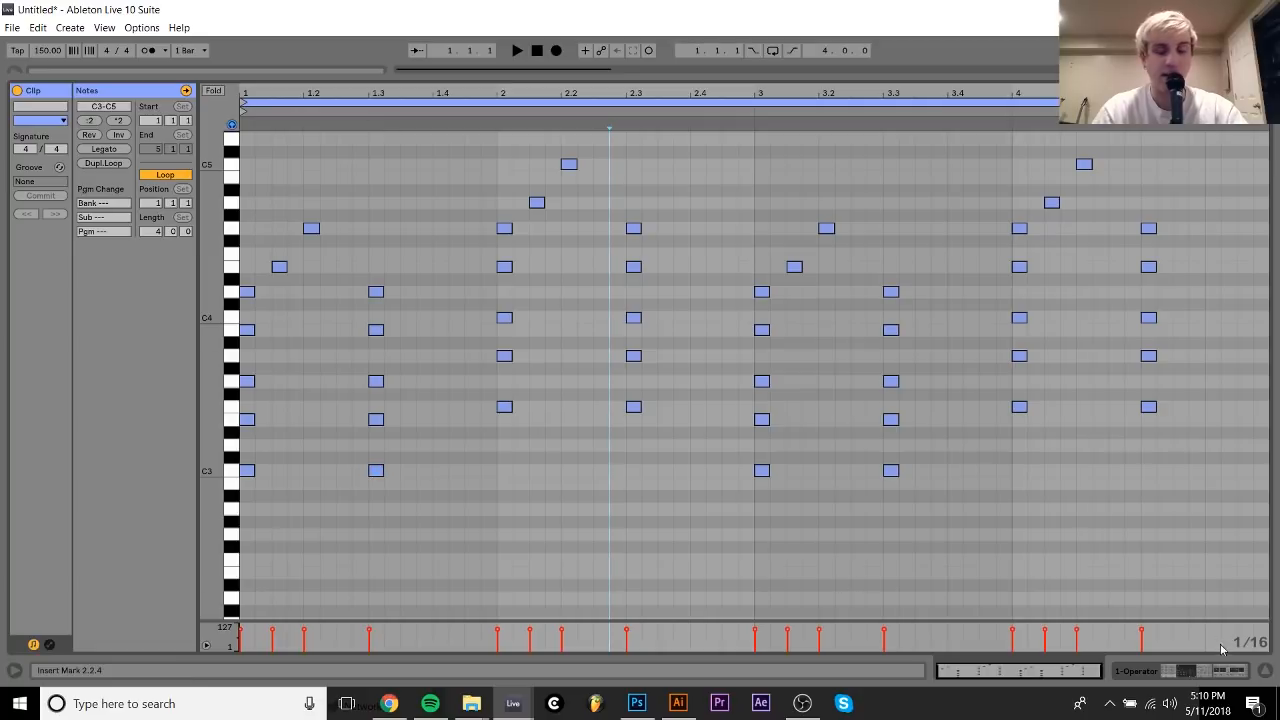
click(1220, 676)
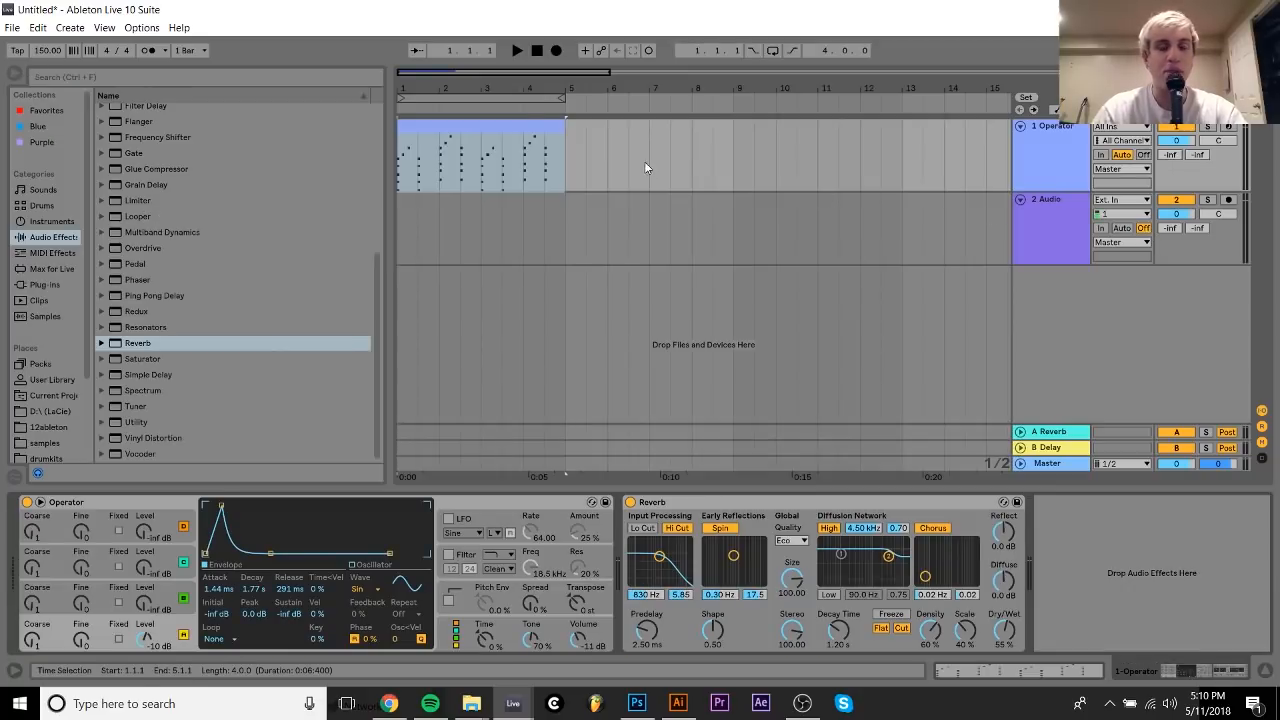
Freeze the Operator track and flatten it into audio.
click(463, 122)
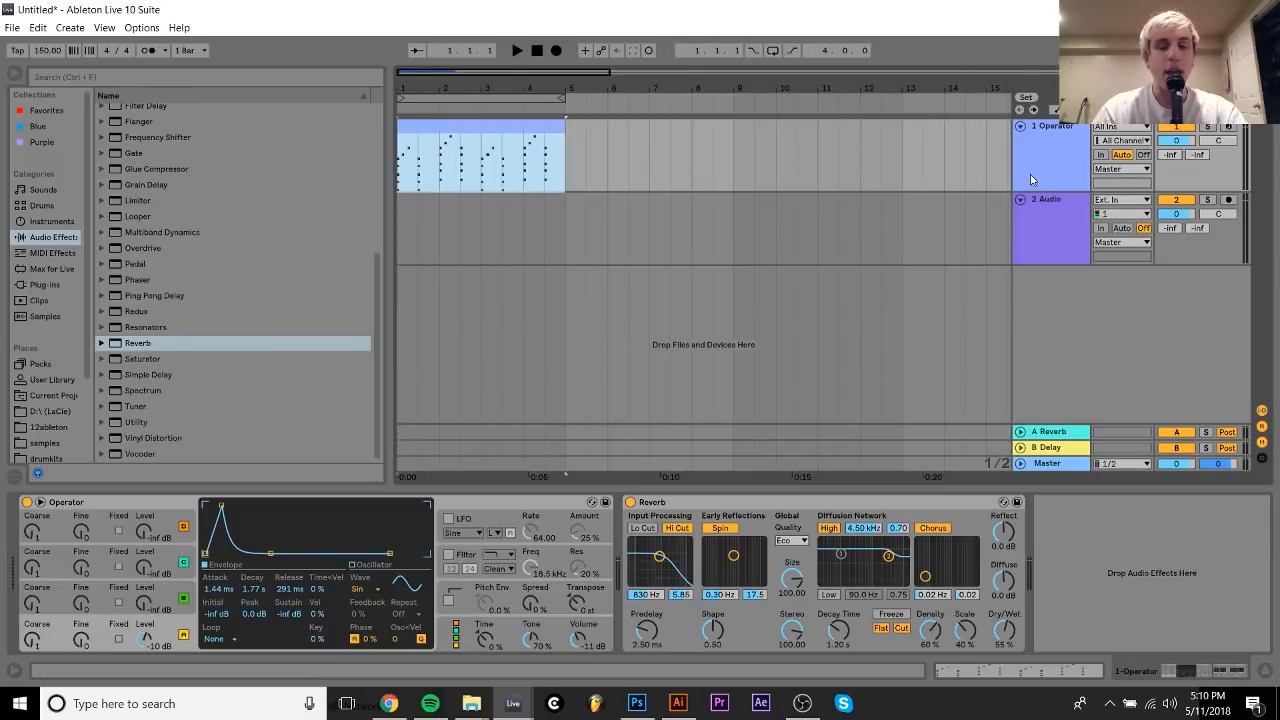
click(1050, 158)
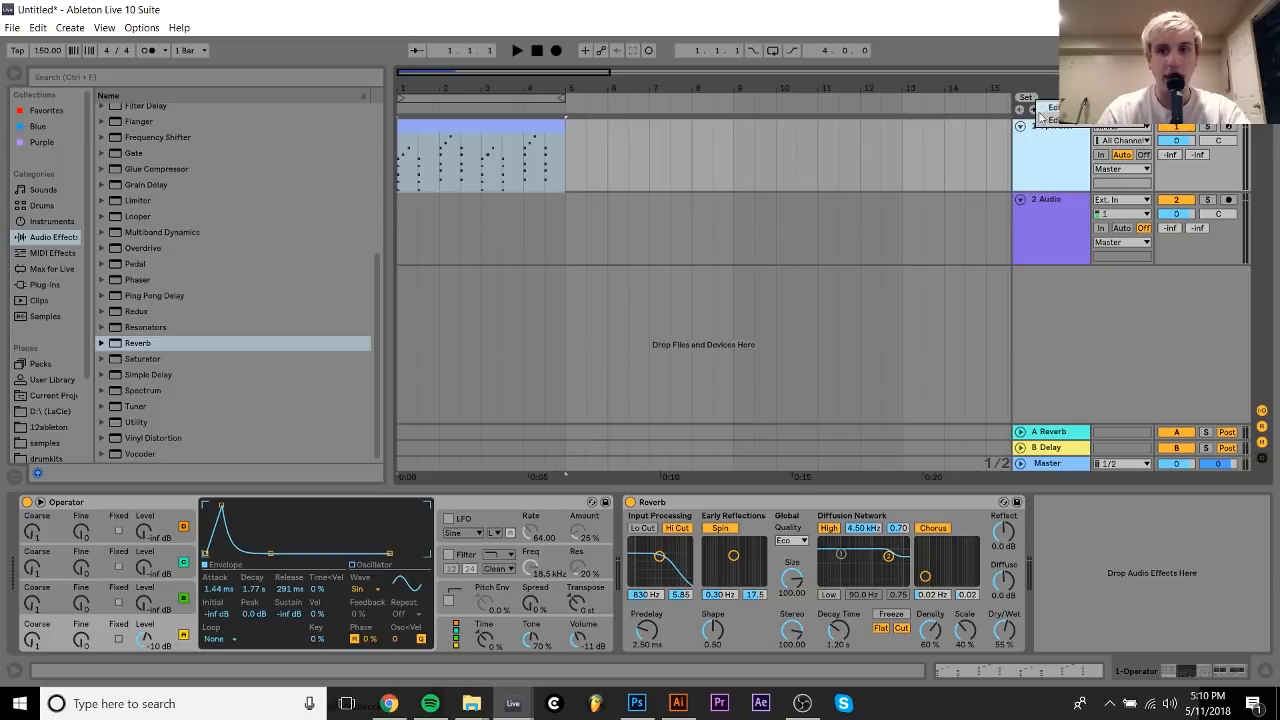
right_click(1041, 153)
click(1072, 253)
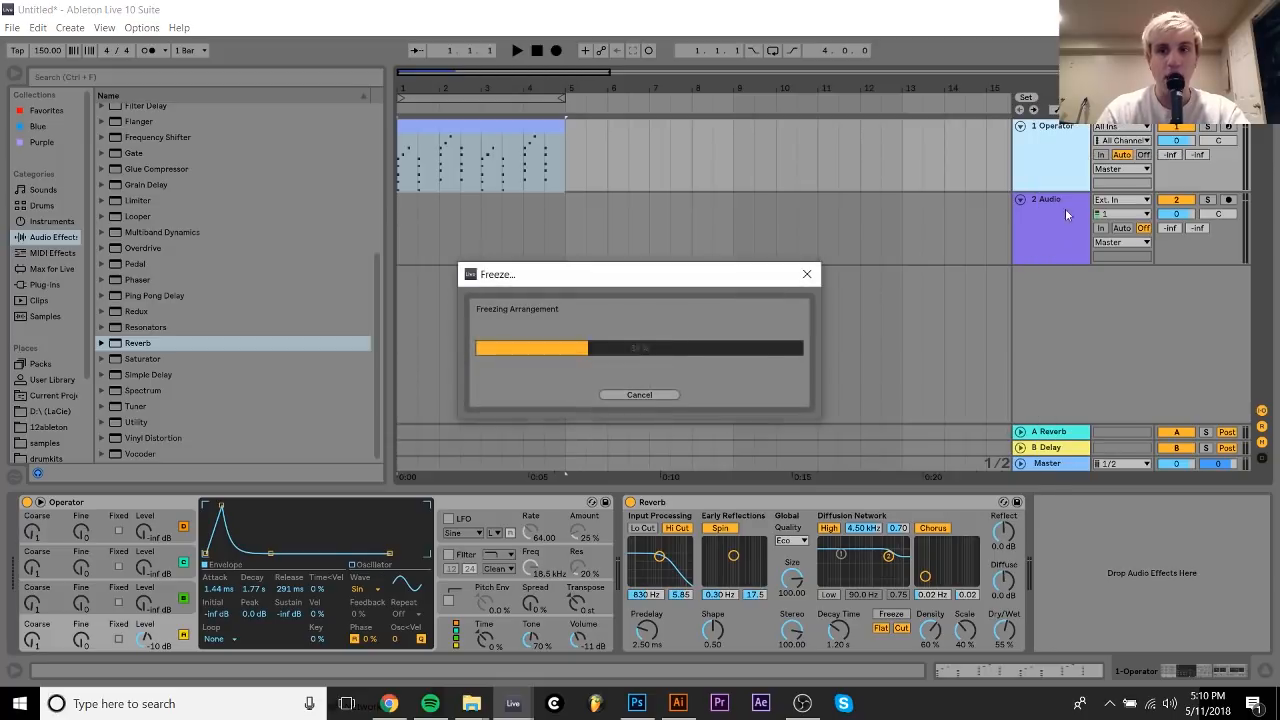
right_click(1064, 178)
click(1087, 288)
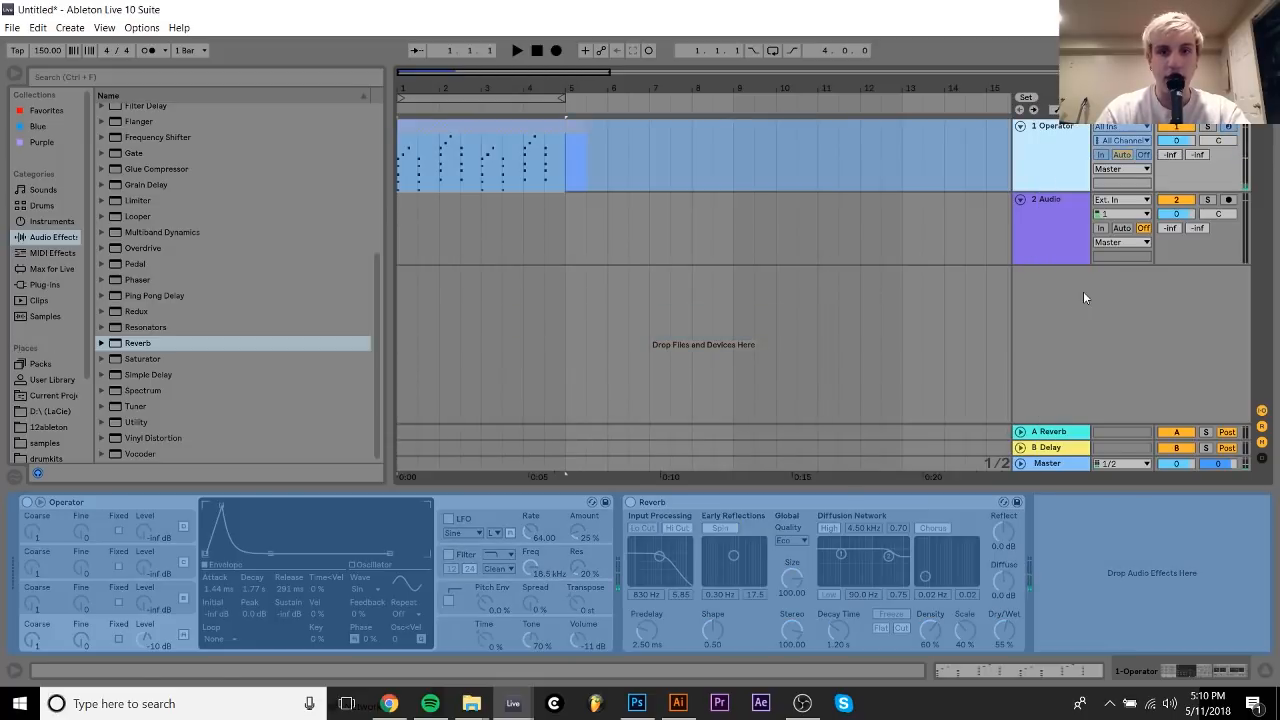
Delete the short freeze tail clip and reverse the remaining four-bar audio clip, checking it with playback.
click(573, 124)
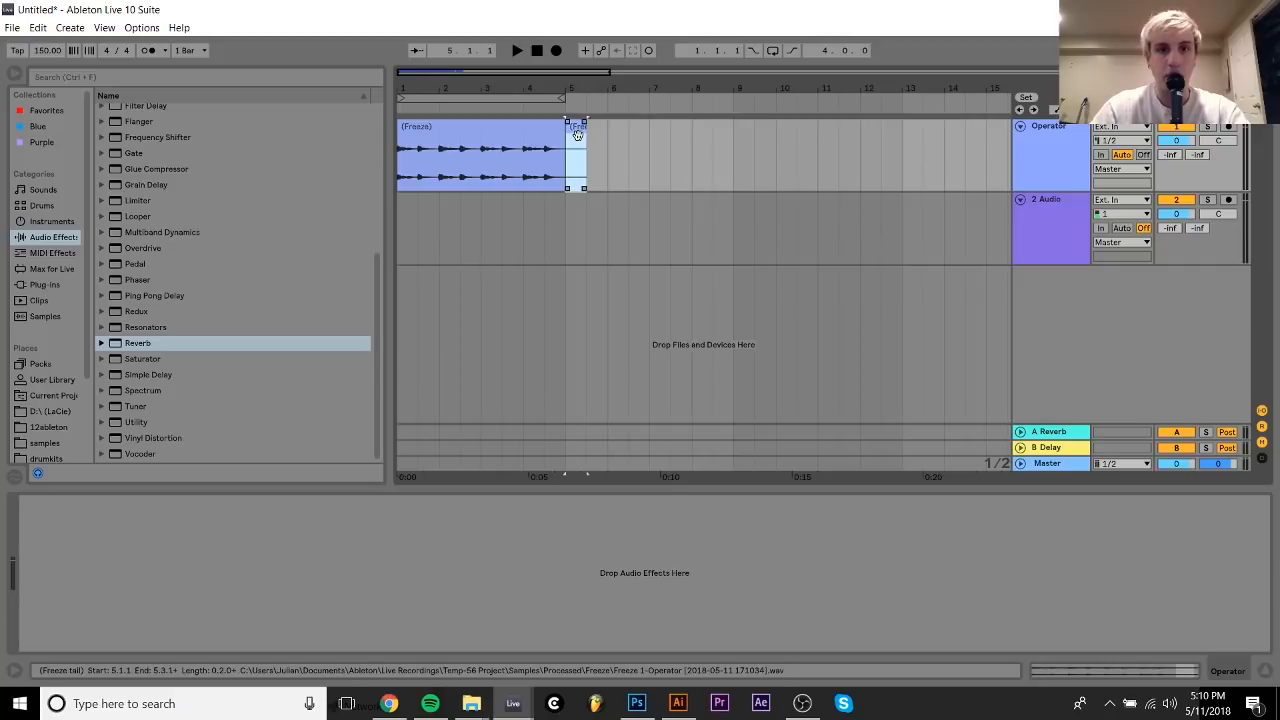
click(532, 133)
key(r)
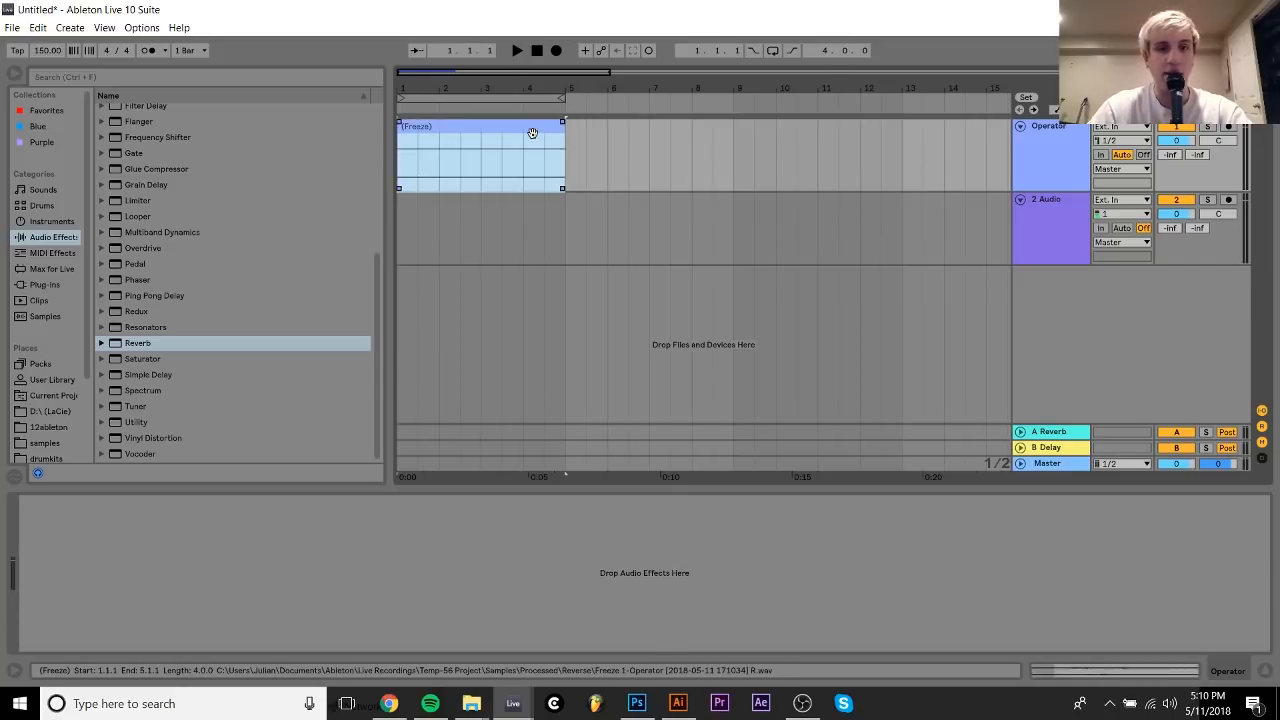
key(space)
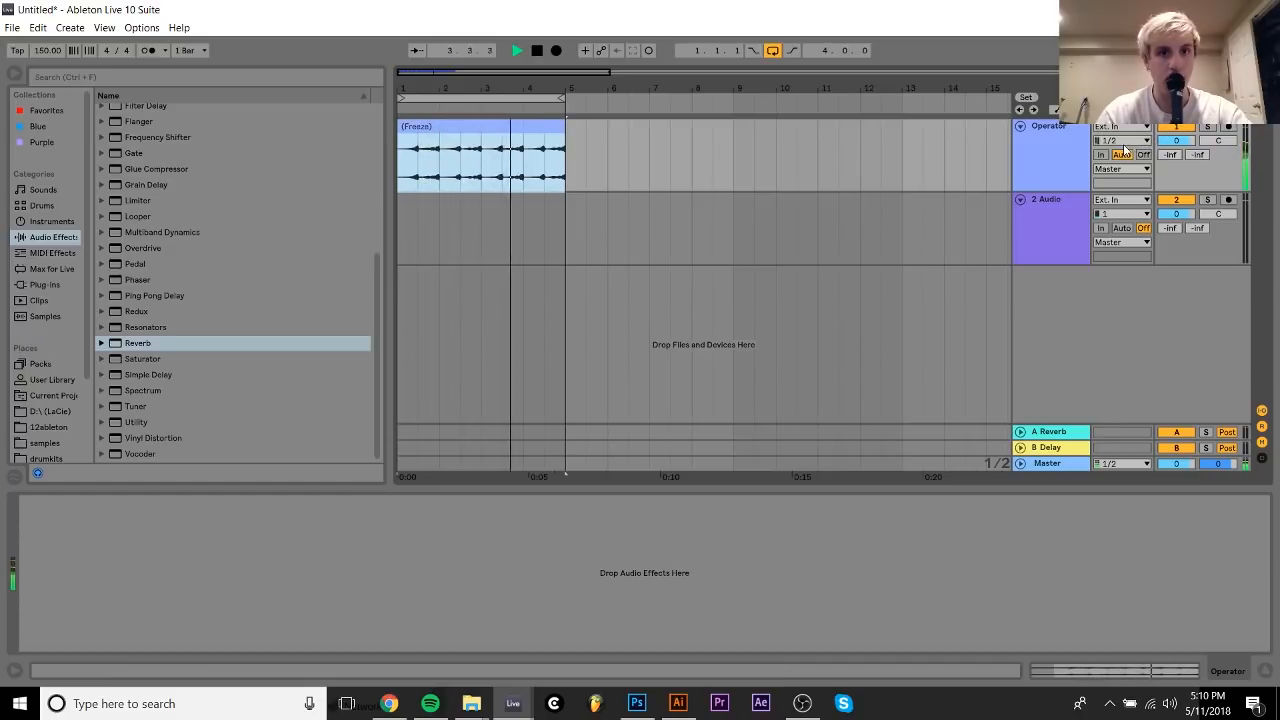
key(space)
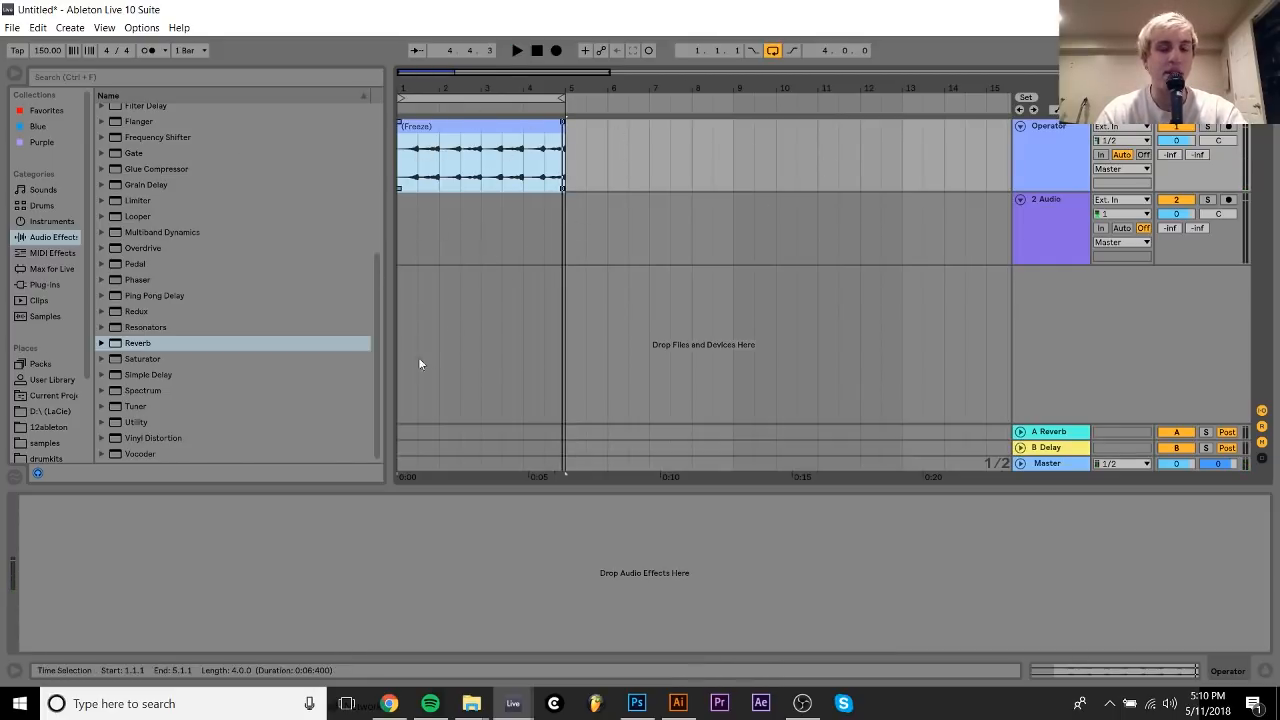
Raise the reversed audio clip's gain to about 4.4 dB and return to the Operator track's device chain.
double_click(463, 128)
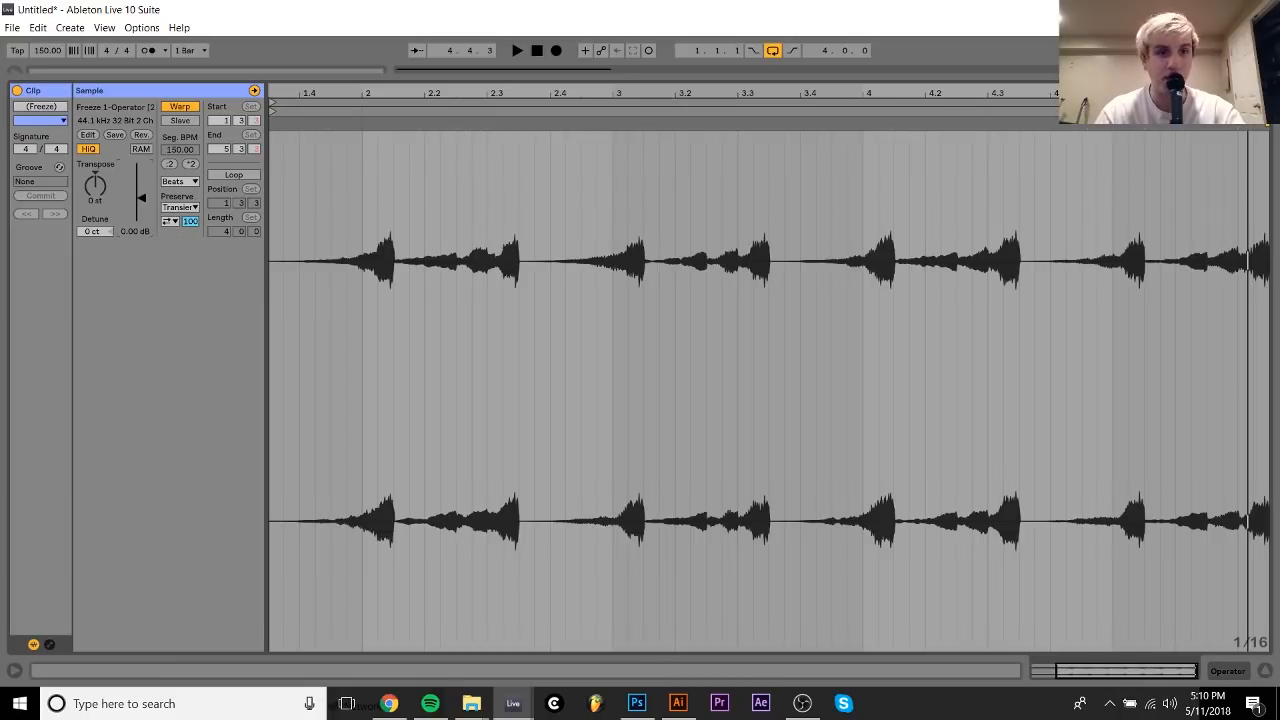
drag(141, 197, 140, 194)
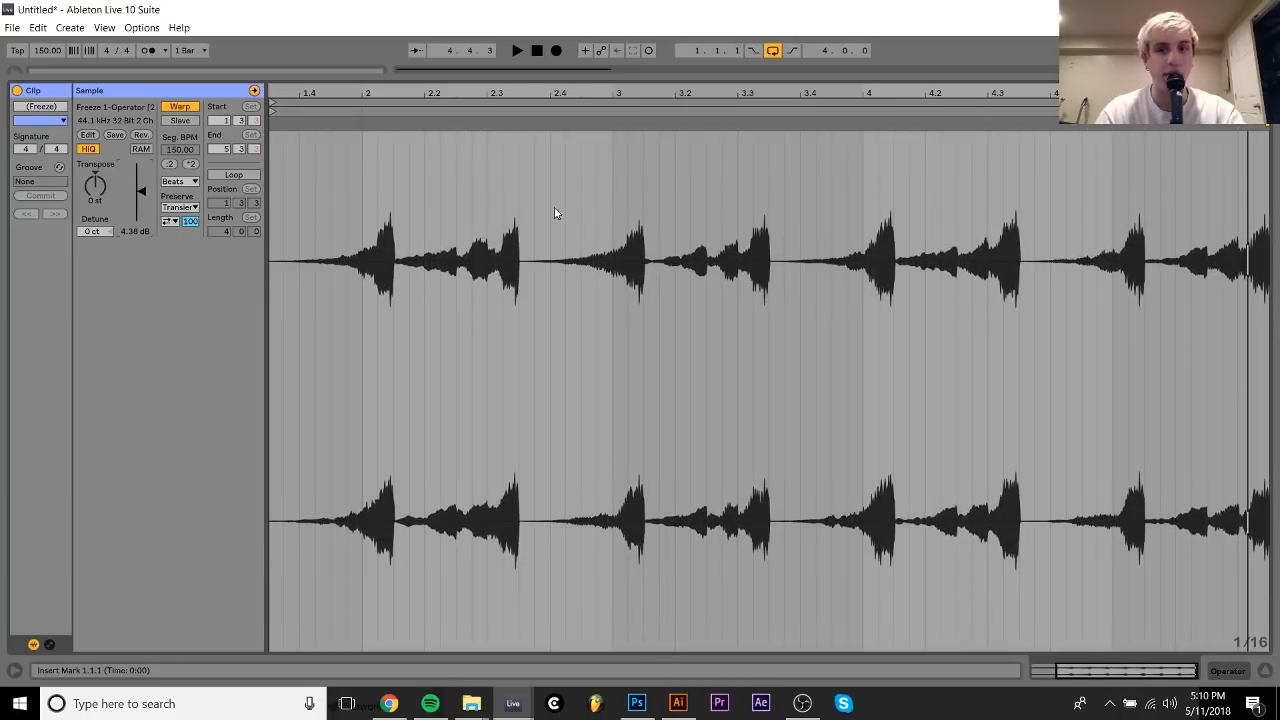
click(1236, 672)
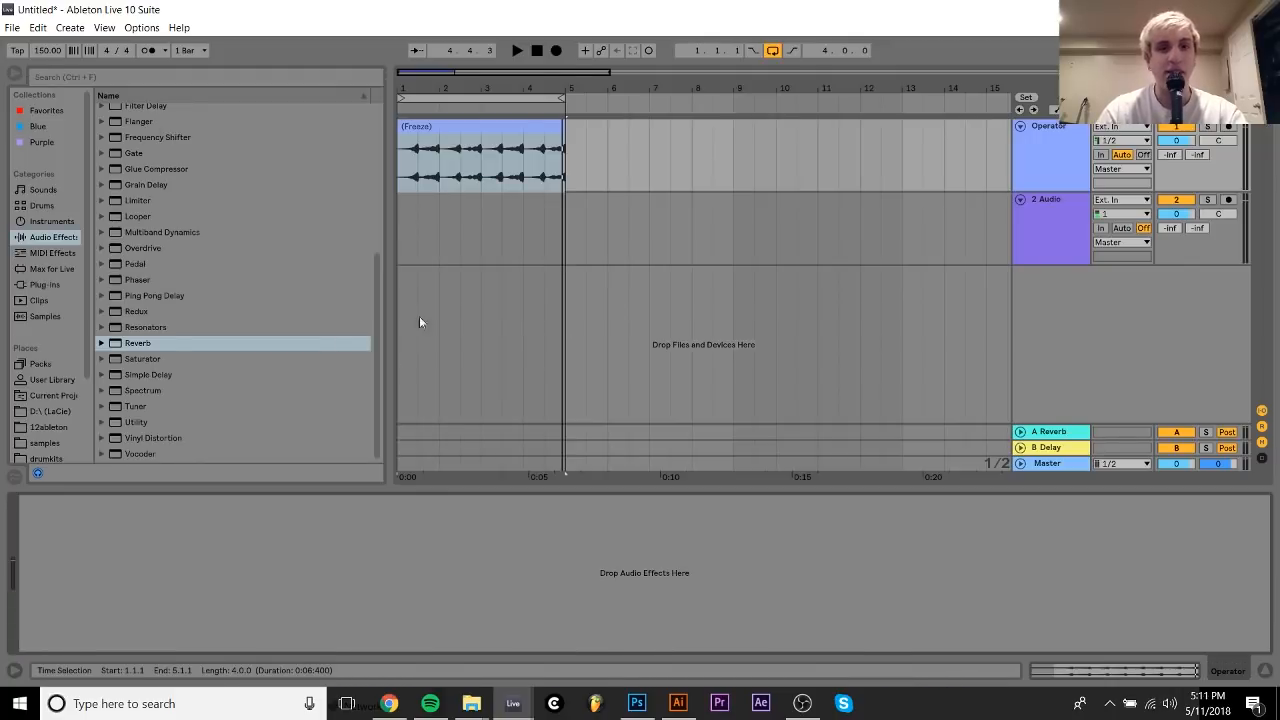
click(507, 176)
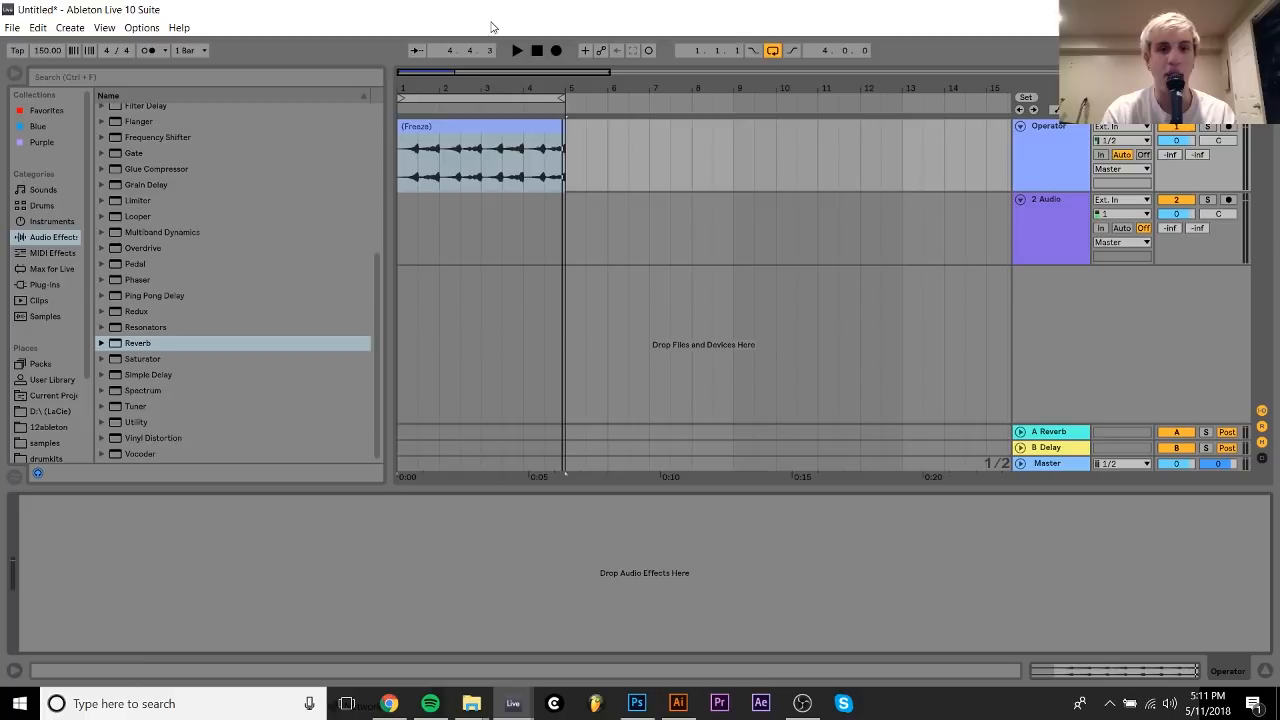
Add the IL Gross Beat plug-in to the Operator track.
click(45, 285)
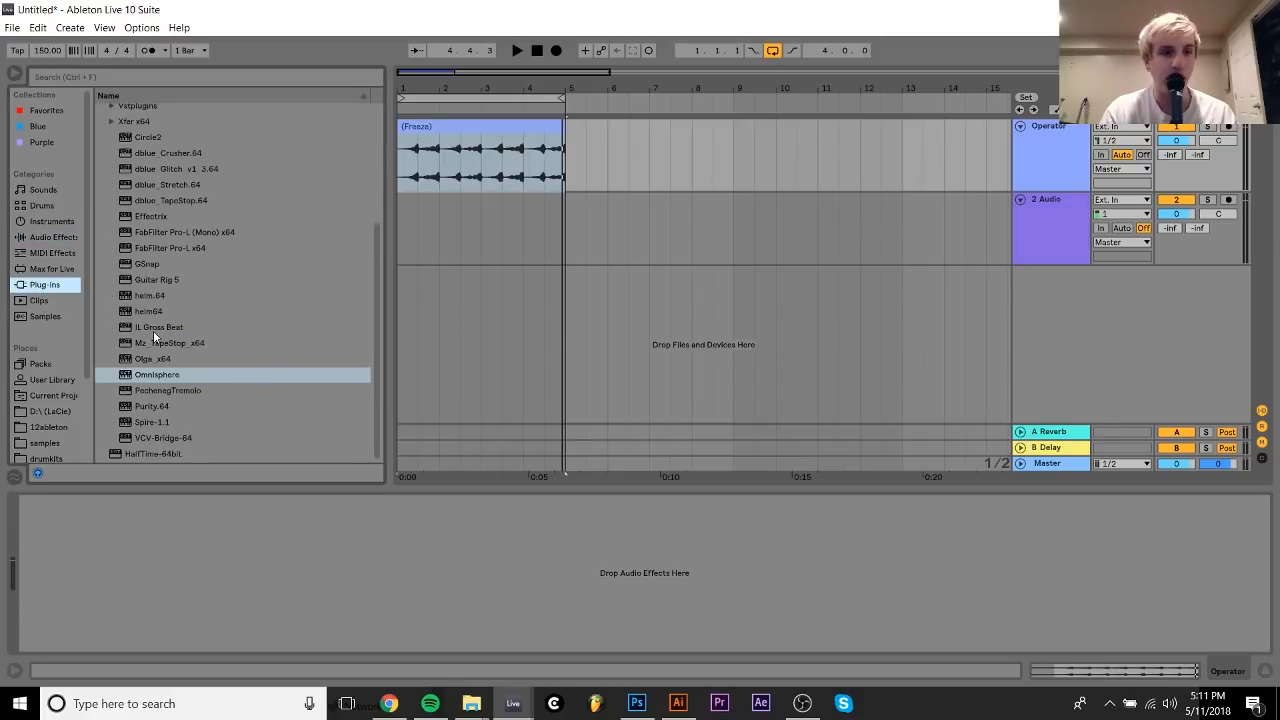
scroll(153, 330, up, 1)
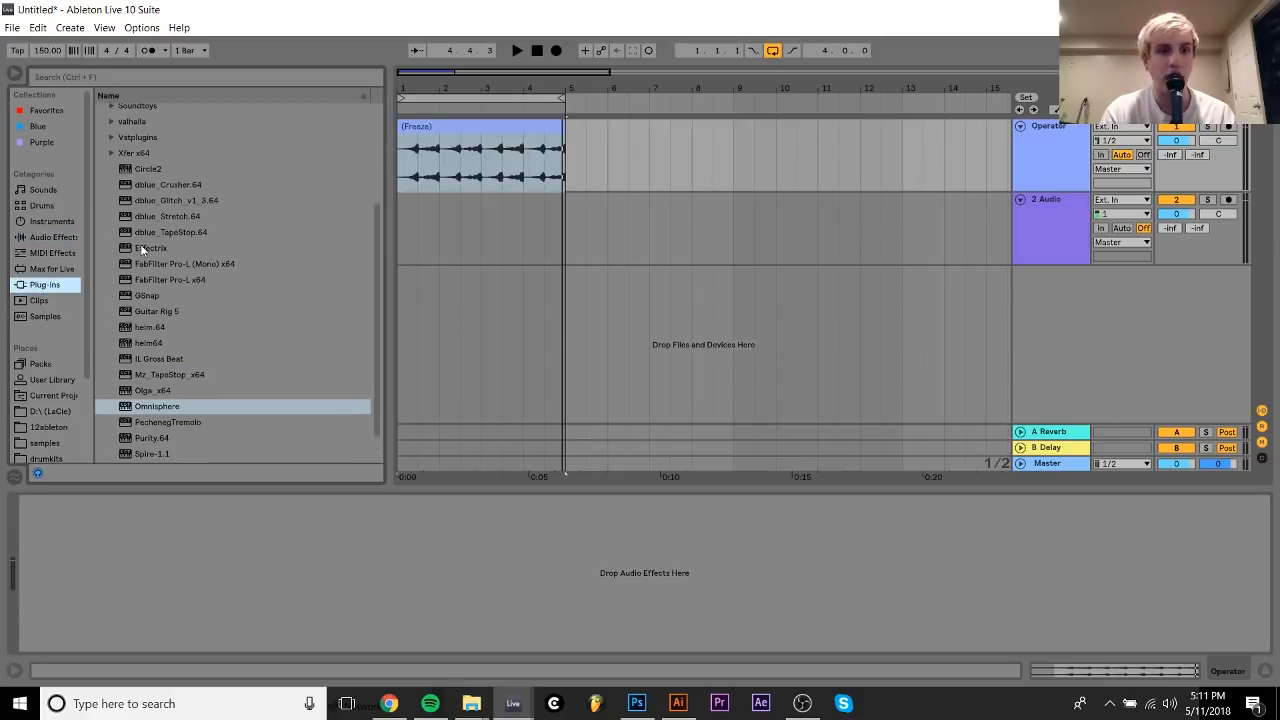
double_click(152, 359)
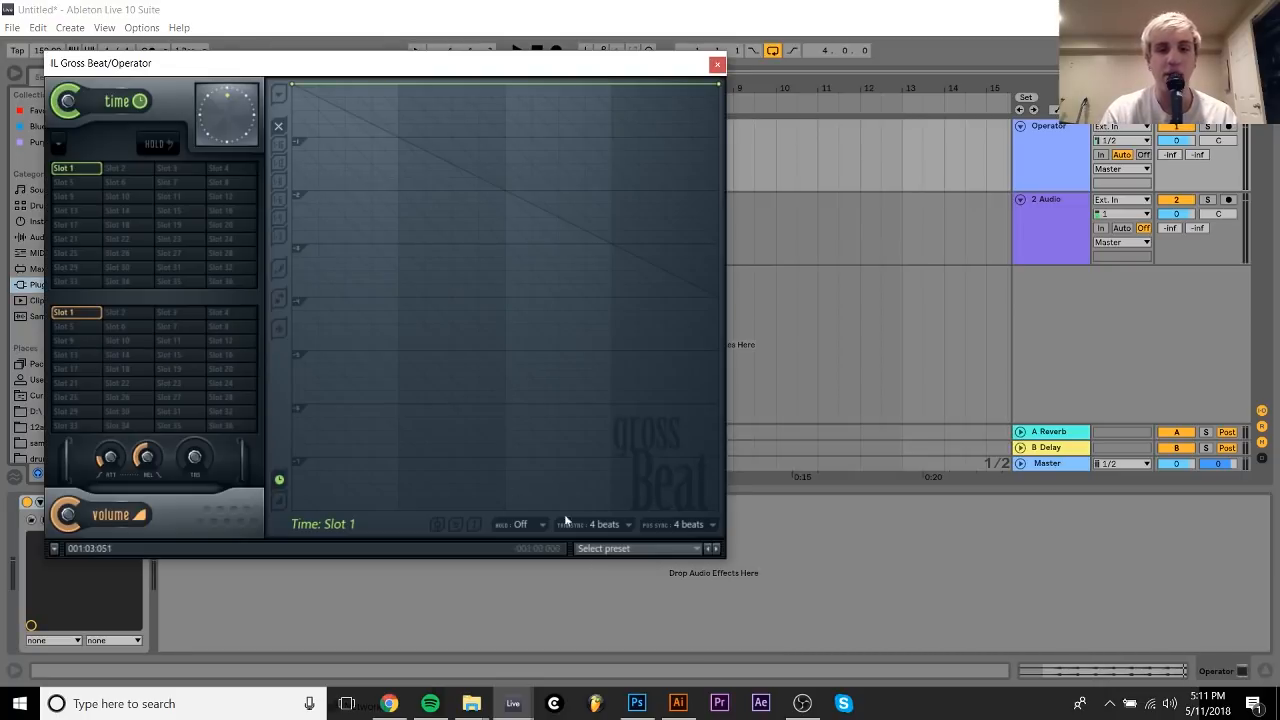
Try Gross Beat's Pitch shifter preset with the +12 time slot and audition it on the clip.
click(604, 549)
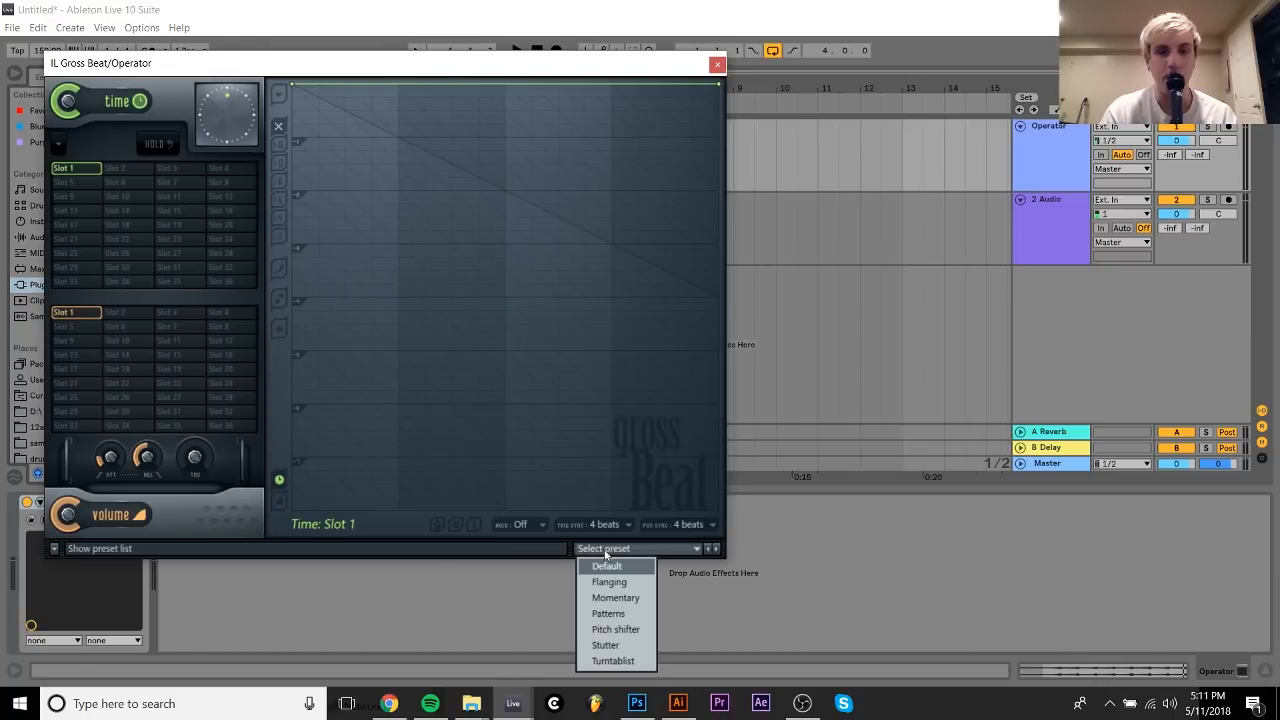
click(615, 629)
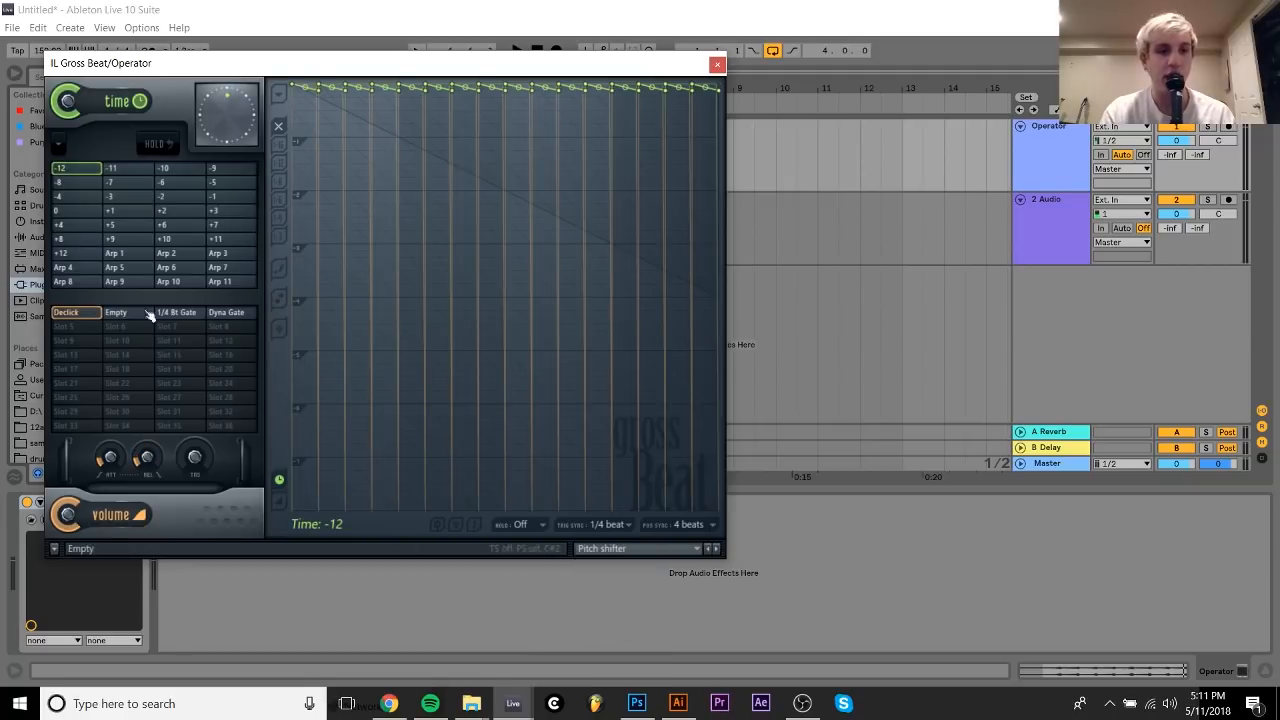
click(79, 256)
key(space)
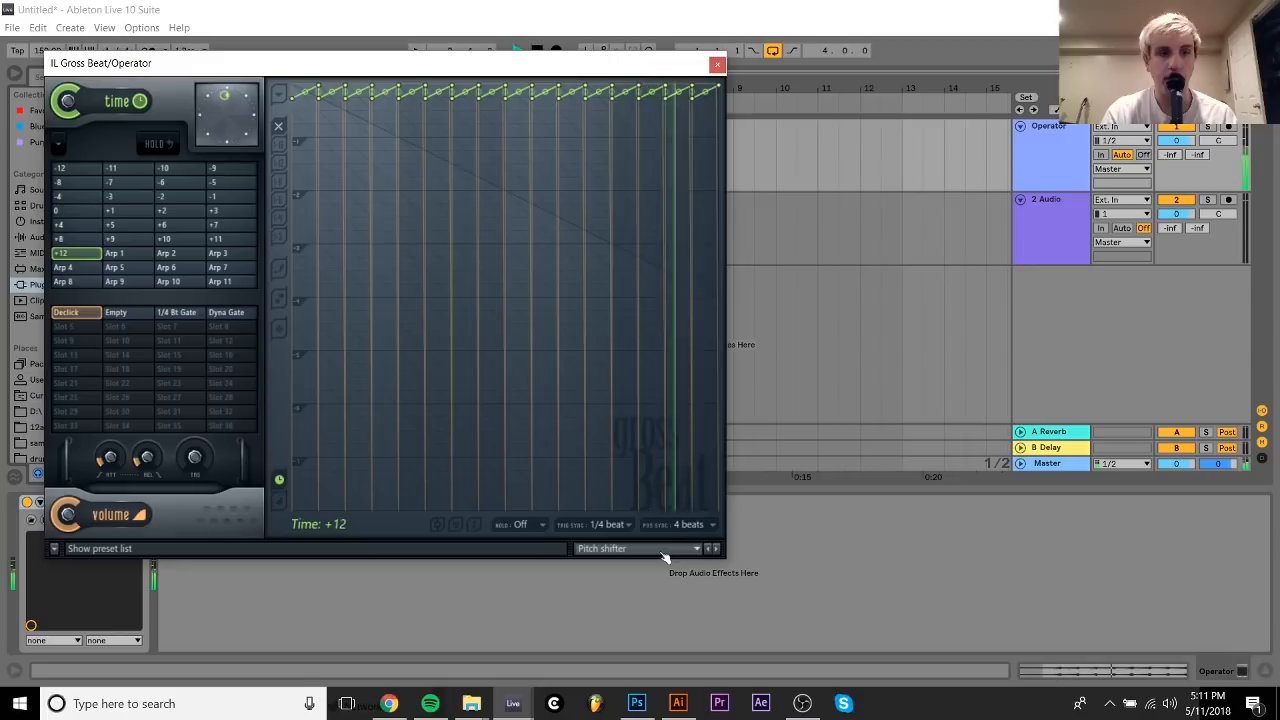
key(space)
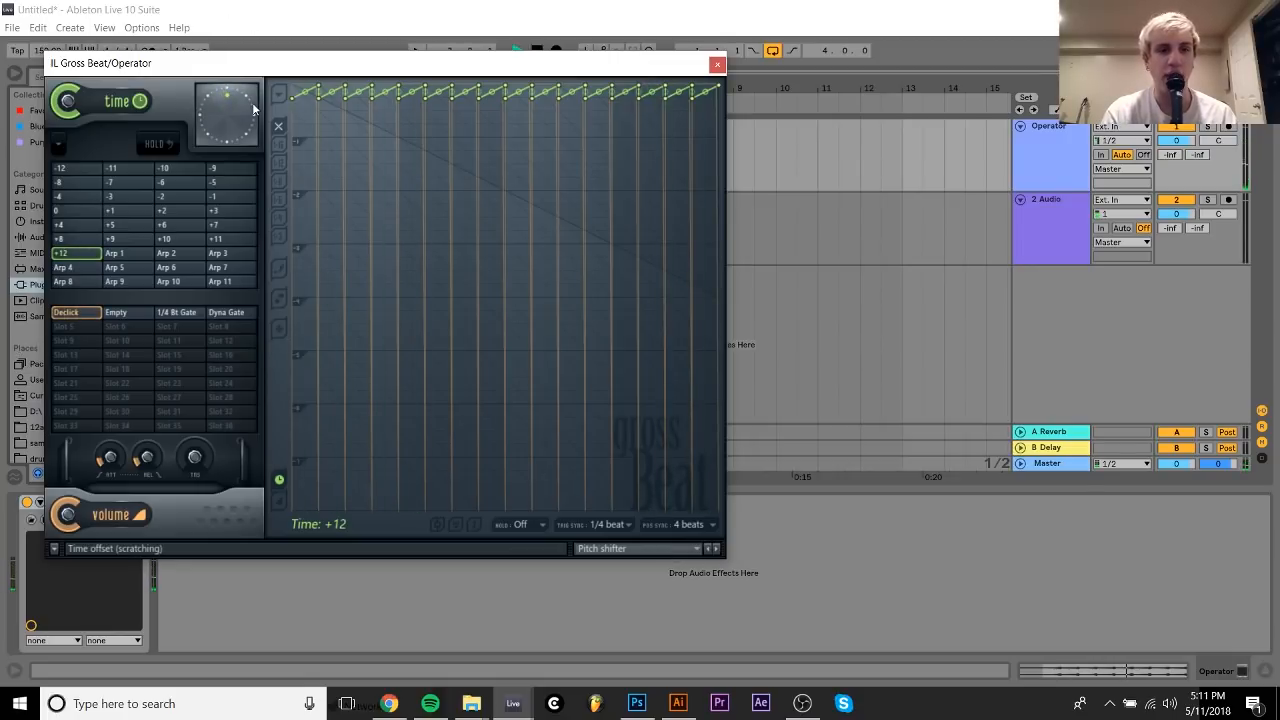
key(space)
key(space)
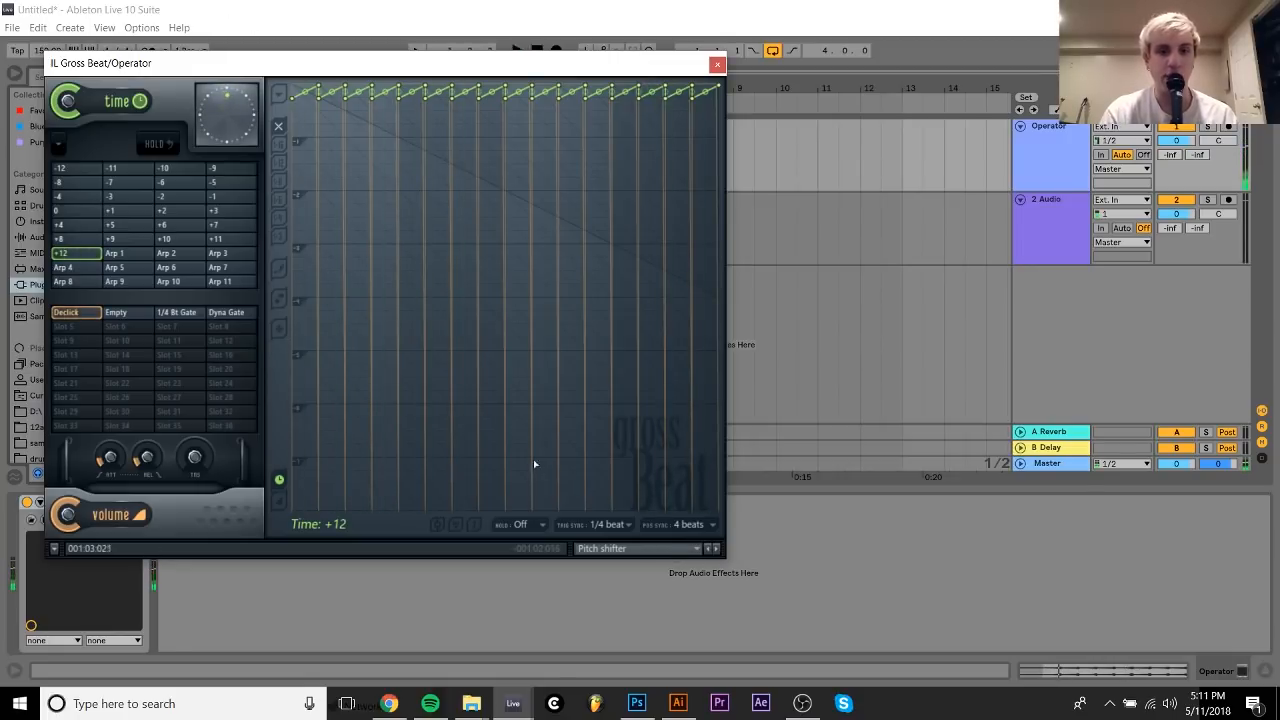
Load Gross Beat's Momentary preset, activate the 1/2 Speed time slot, and audition the clip.
click(628, 548)
click(611, 598)
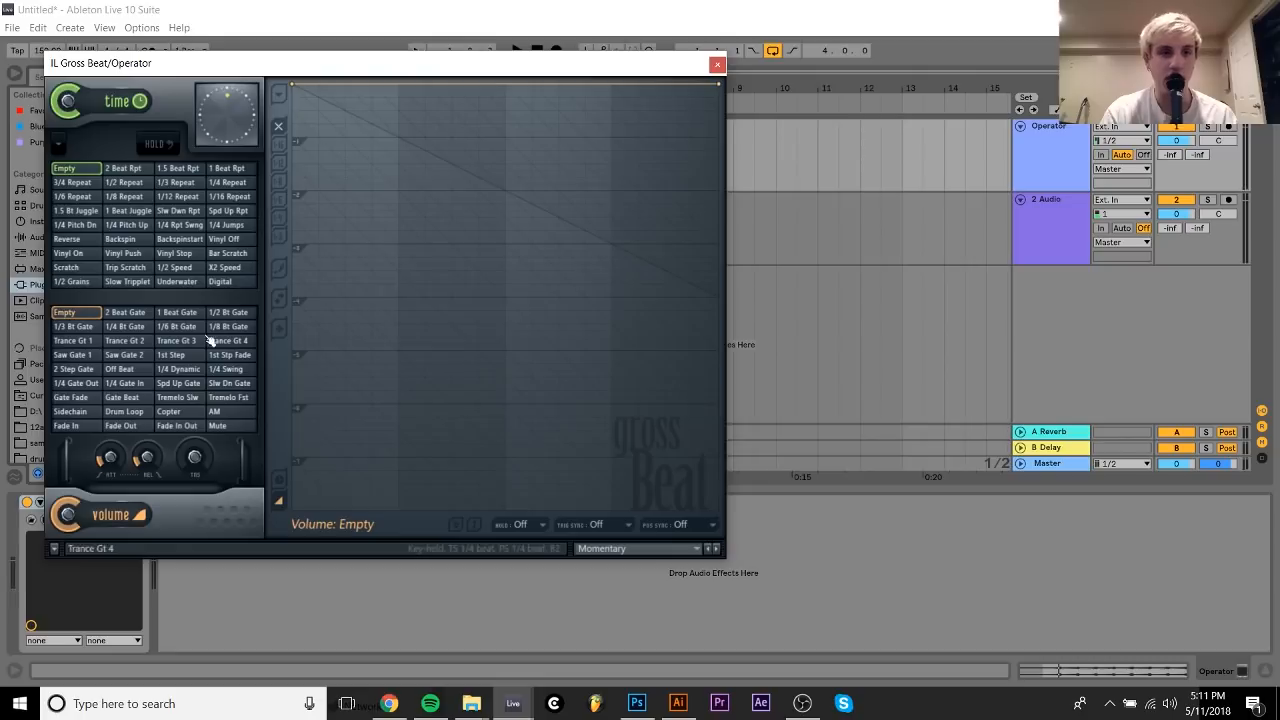
click(174, 267)
key(space)
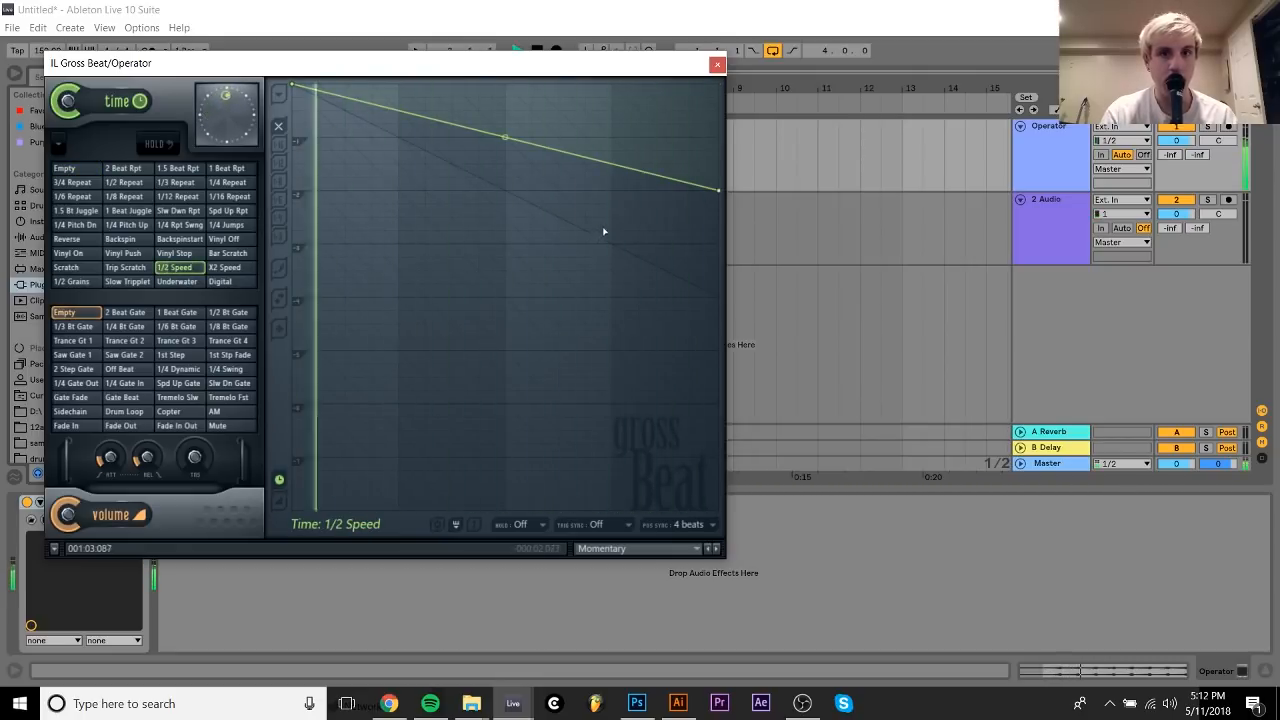
click(717, 64)
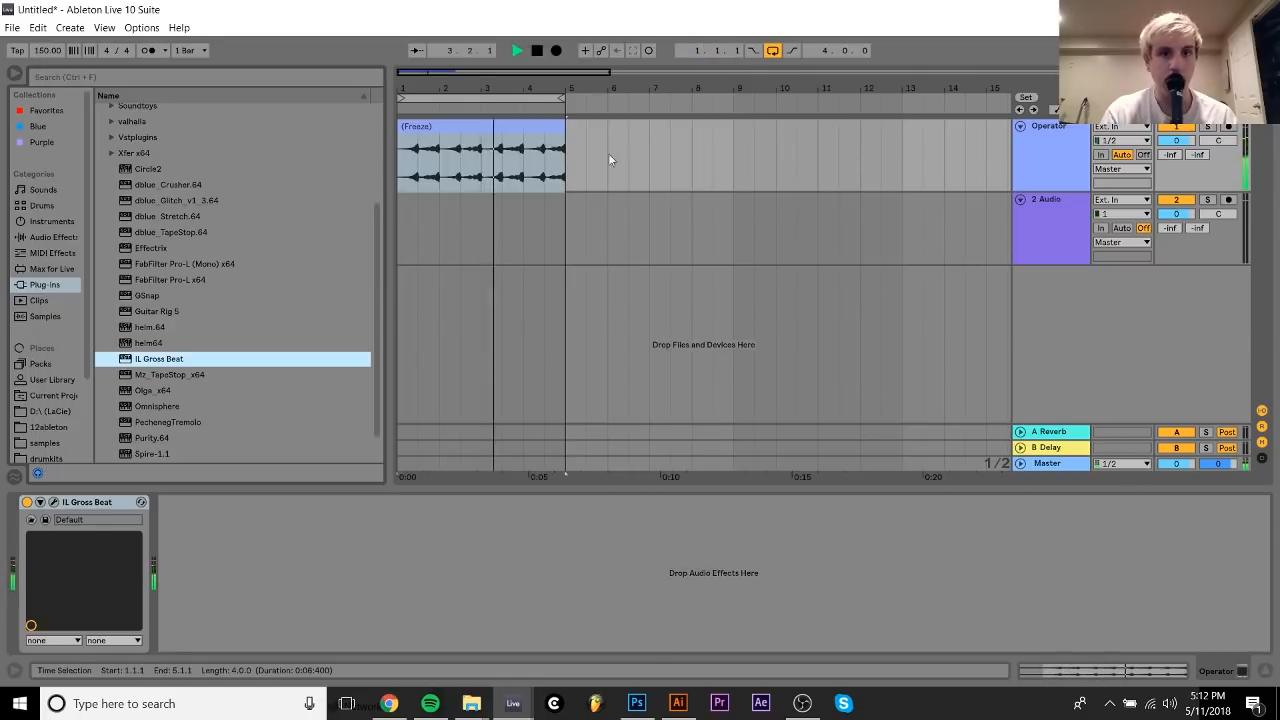
key(space)
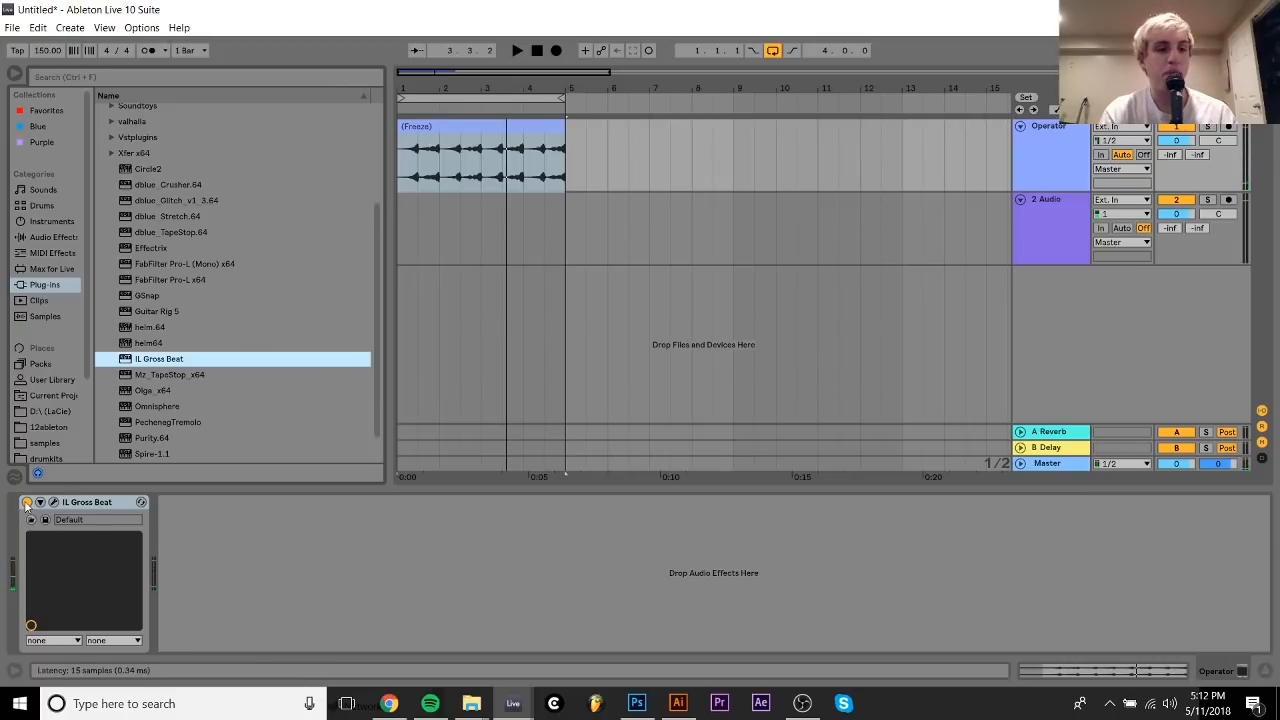
Turn off Gross Beat and add the Effectrix plug-in after it on the Operator track.
click(27, 503)
double_click(143, 251)
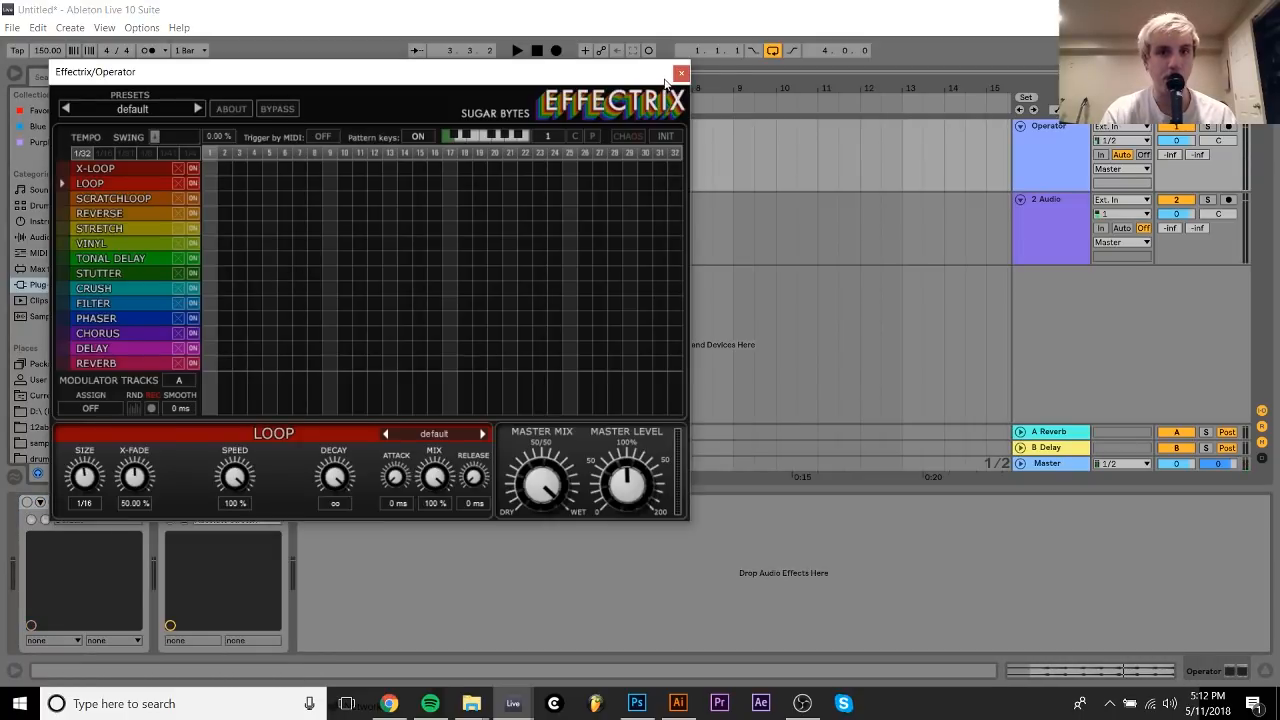
click(681, 73)
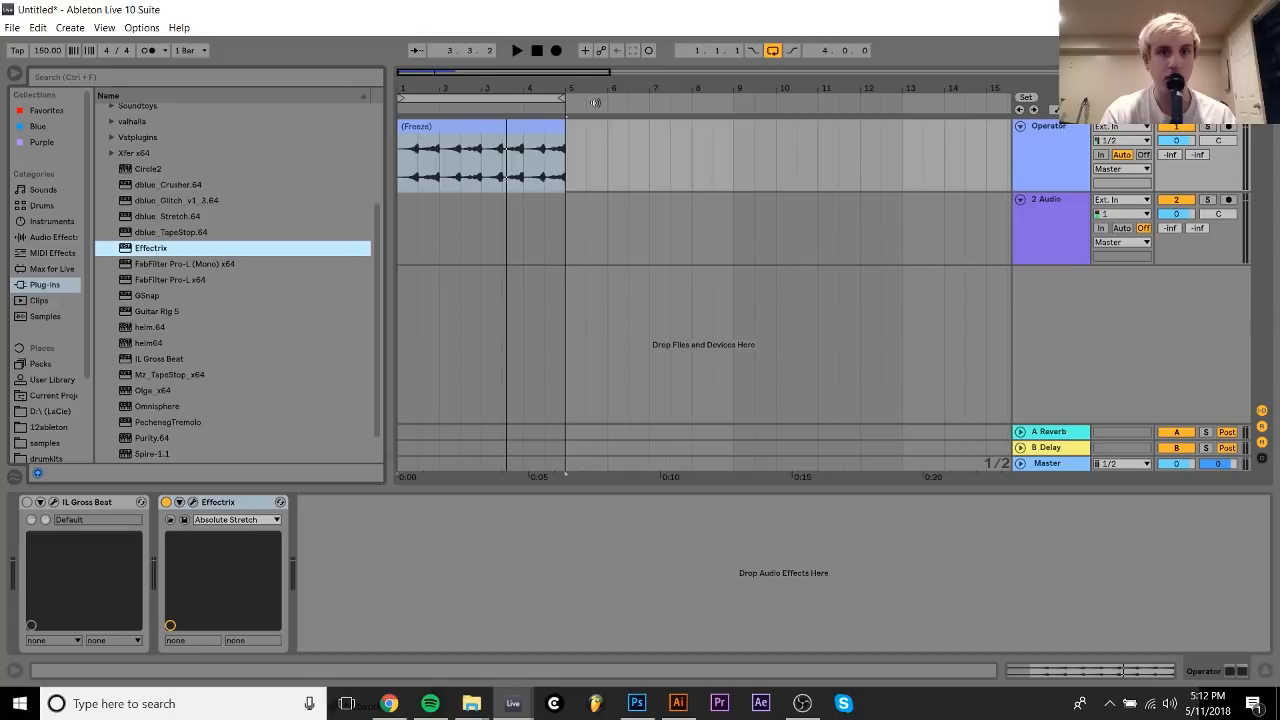
Reverse the four-bar audio clip again so that it plays forward.
double_click(482, 129)
click(147, 134)
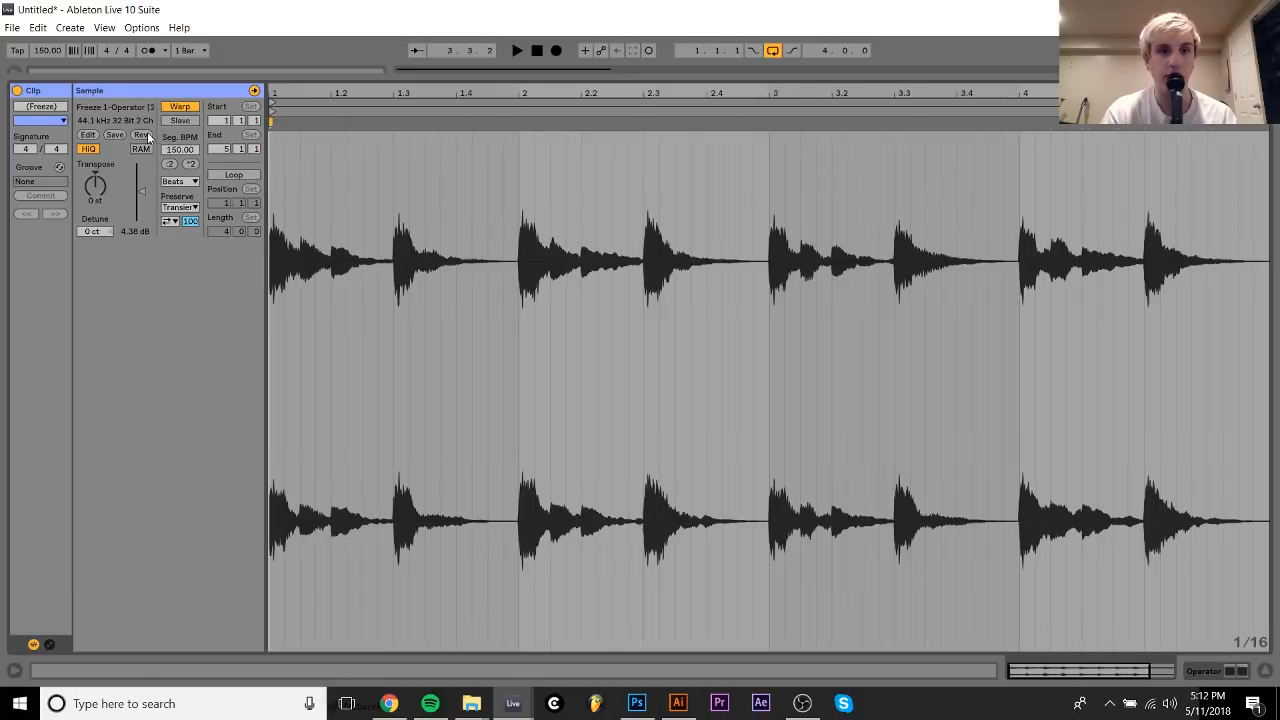
click(1226, 673)
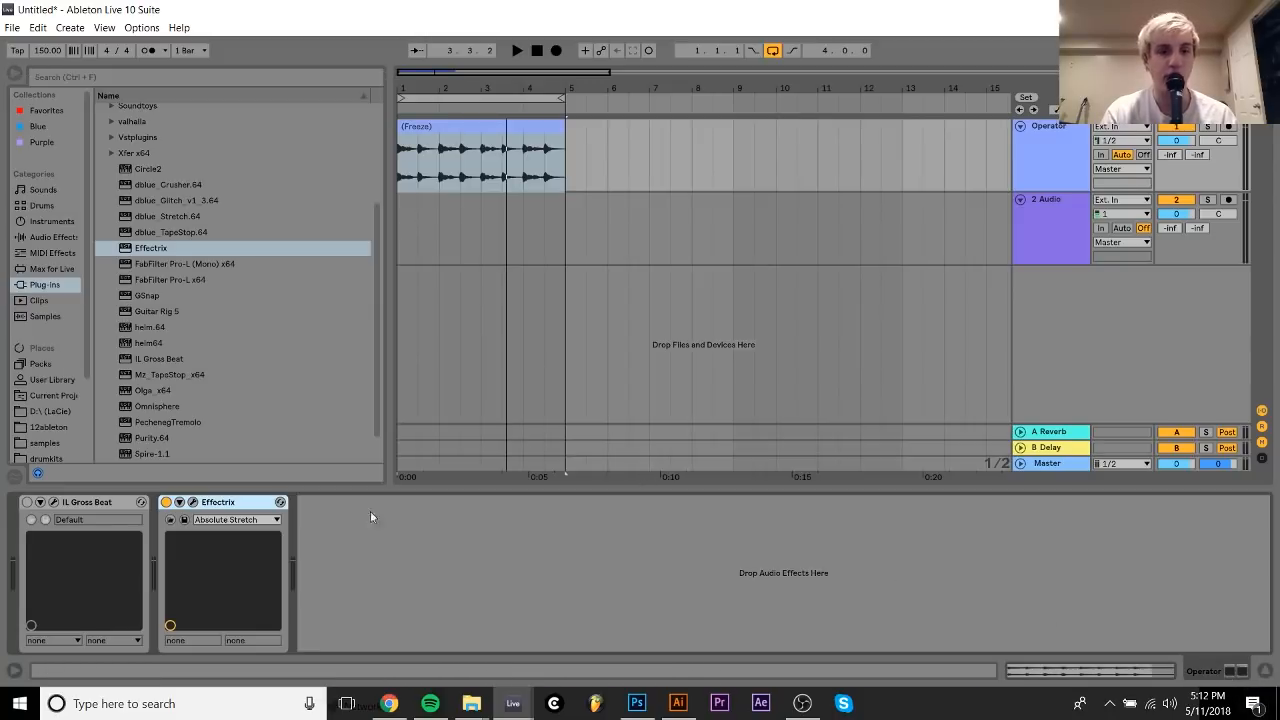
Try the Backward Vocals preset from Effectrix's Factoryv1.3 bank and audition it on the clip.
click(193, 502)
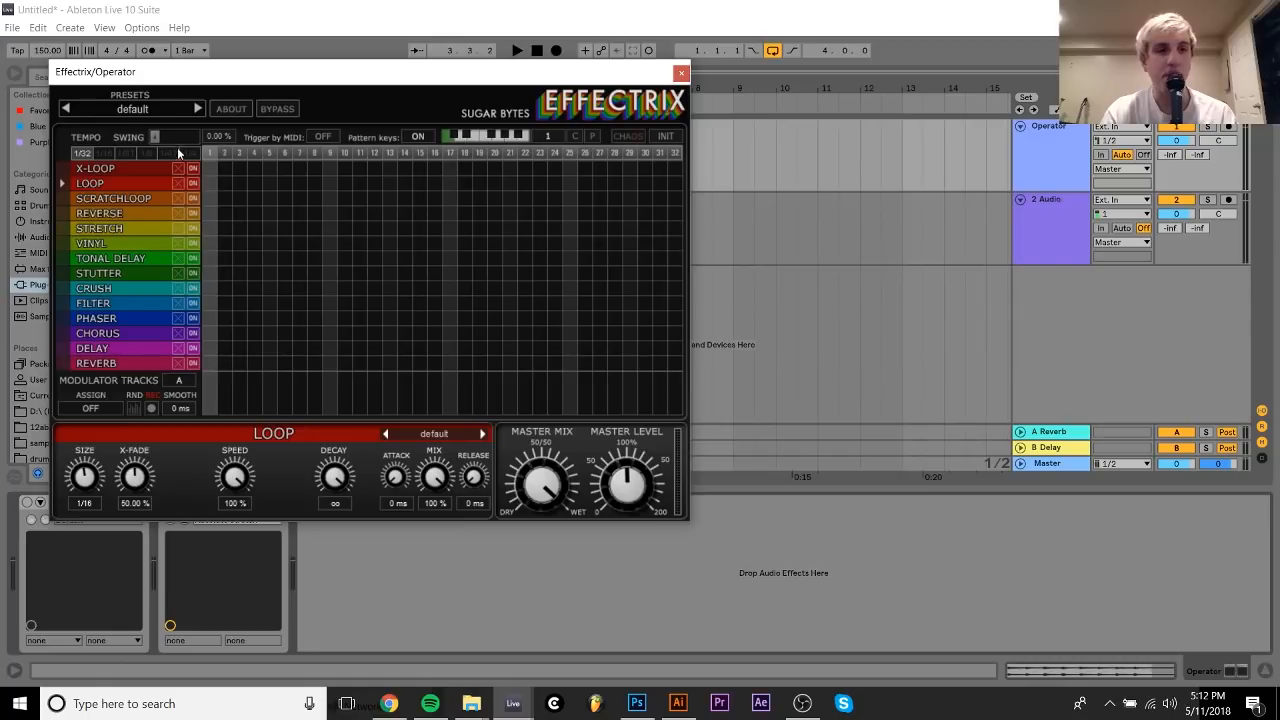
click(118, 107)
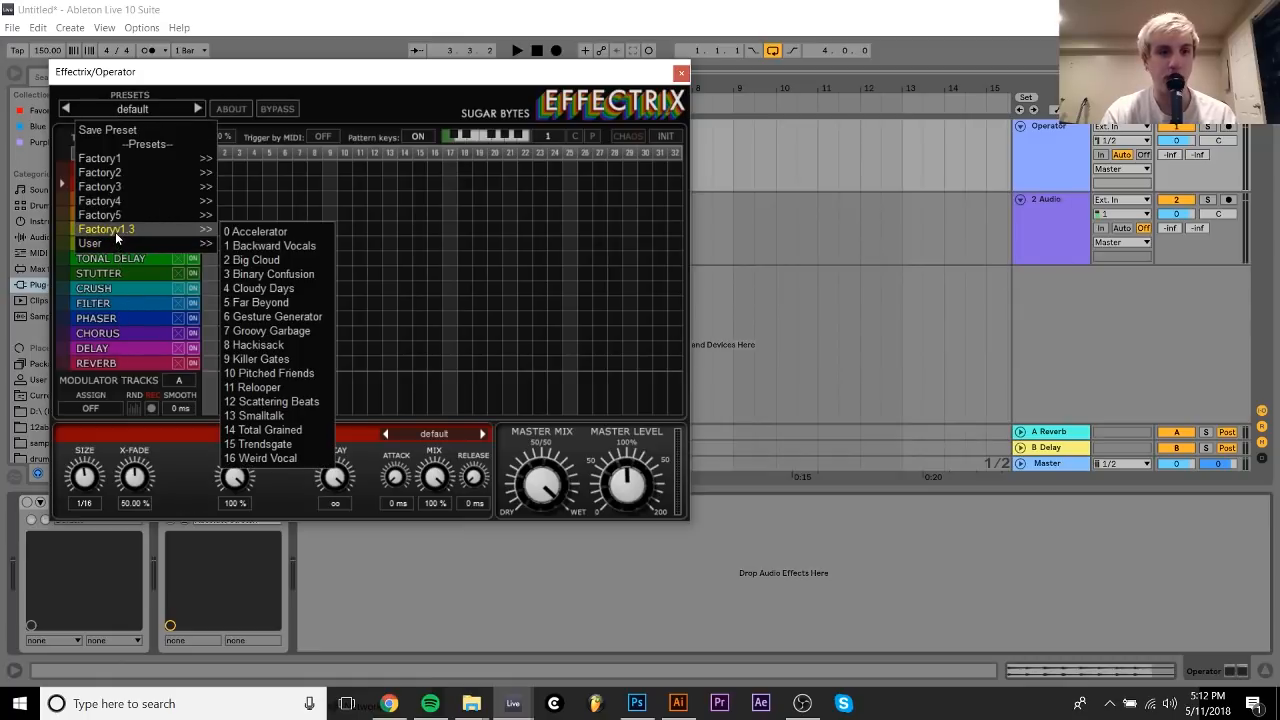
mouse_move(198, 234)
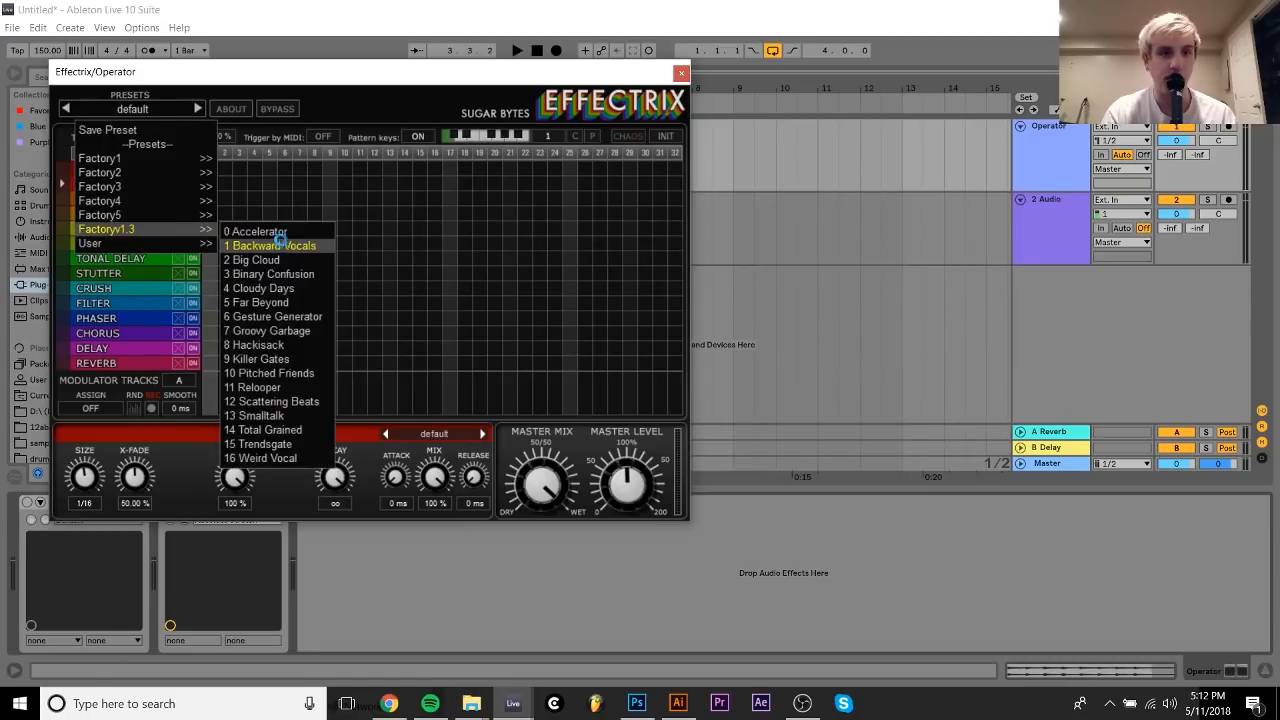
click(280, 245)
key(space)
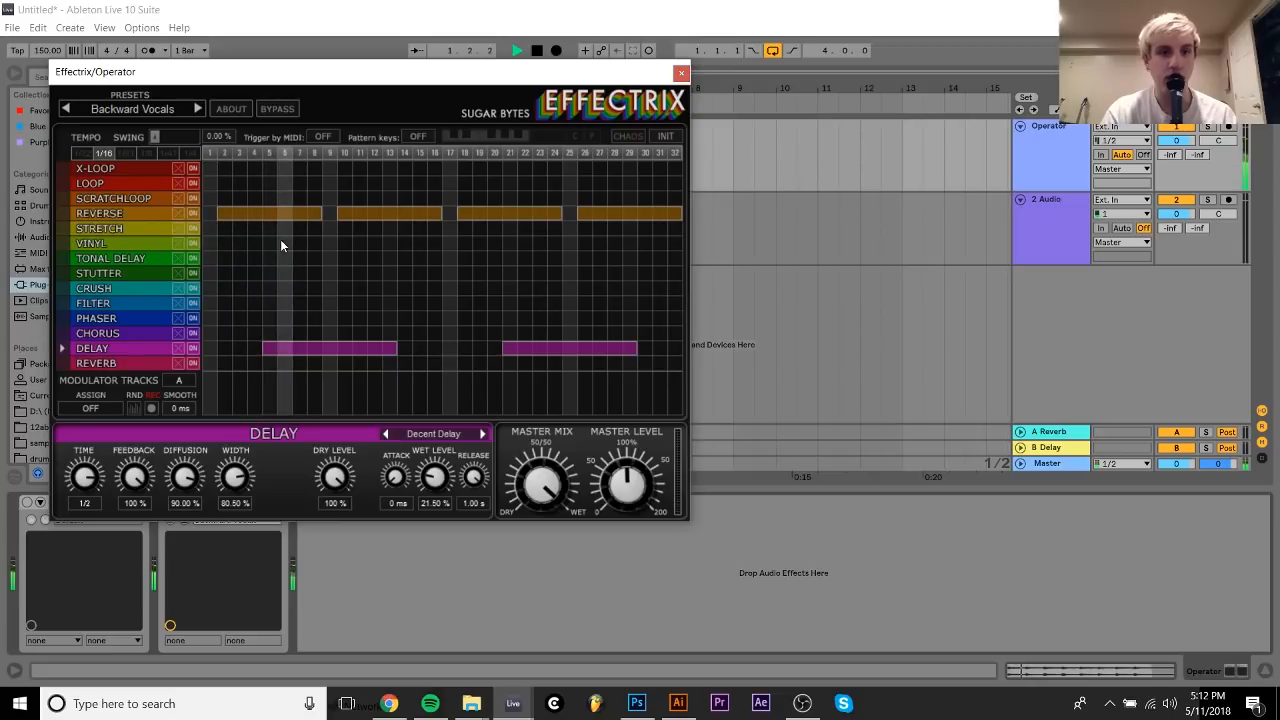
click(681, 71)
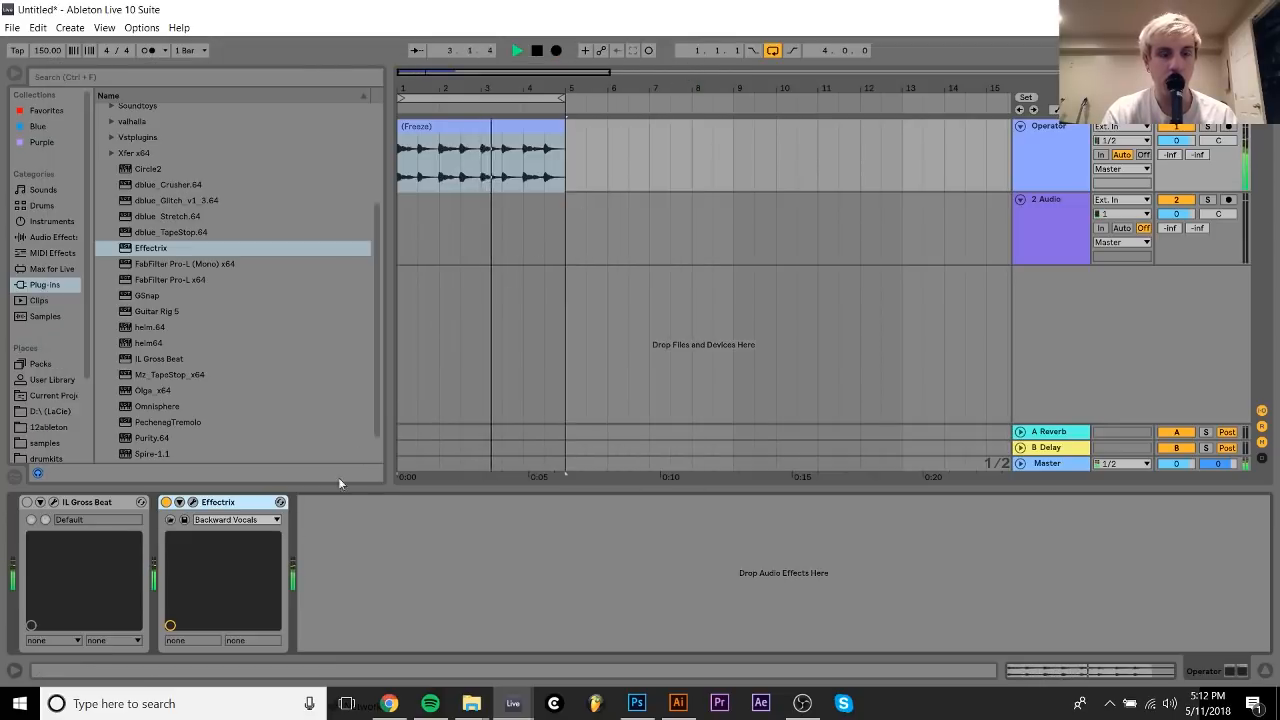
key(space)
Load the default preset in Effectrix to get an empty sequencer grid.
click(193, 502)
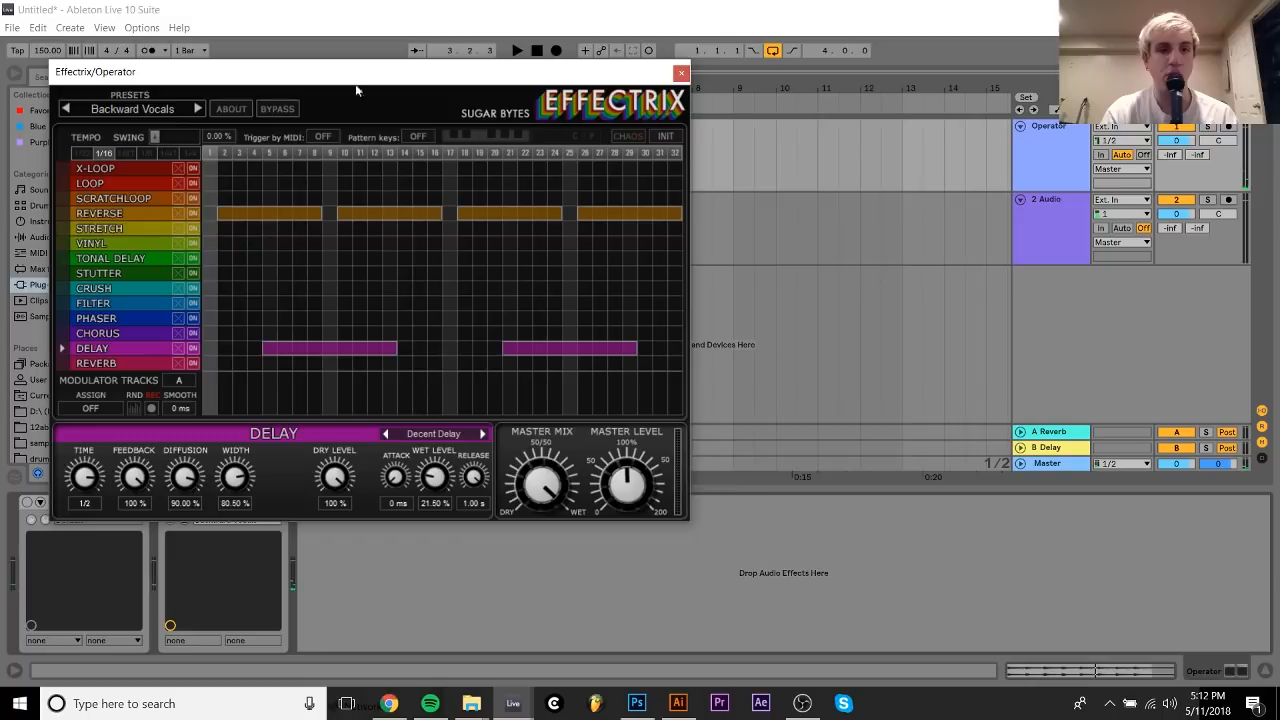
click(180, 113)
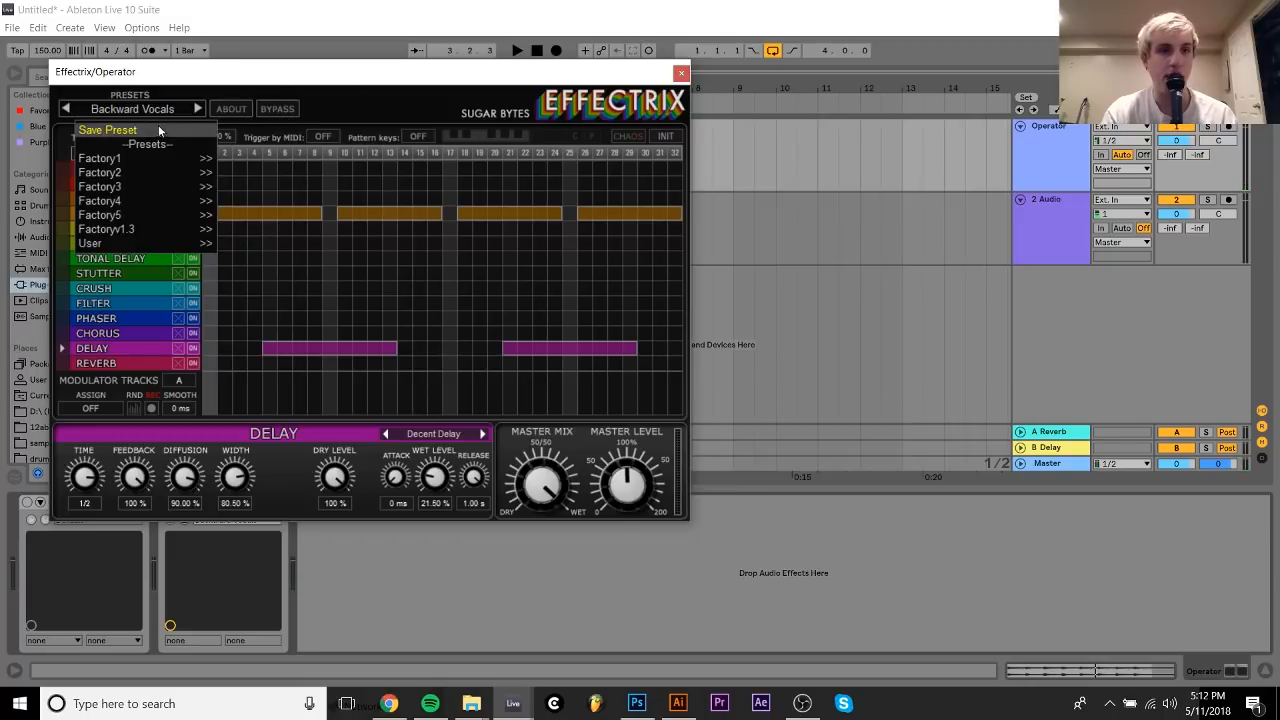
mouse_move(150, 238)
click(262, 234)
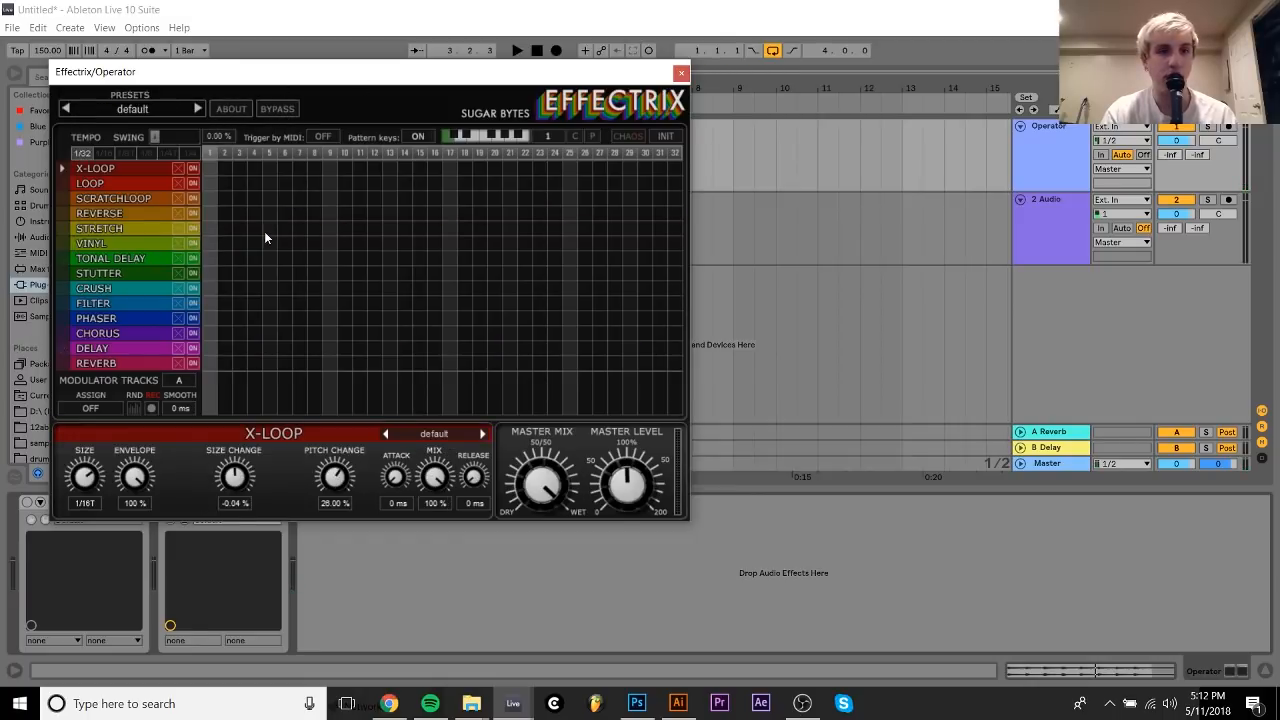
Try Effectrix Reverse blocks on steps 13–16 and 29–32 and audition them.
click(137, 214)
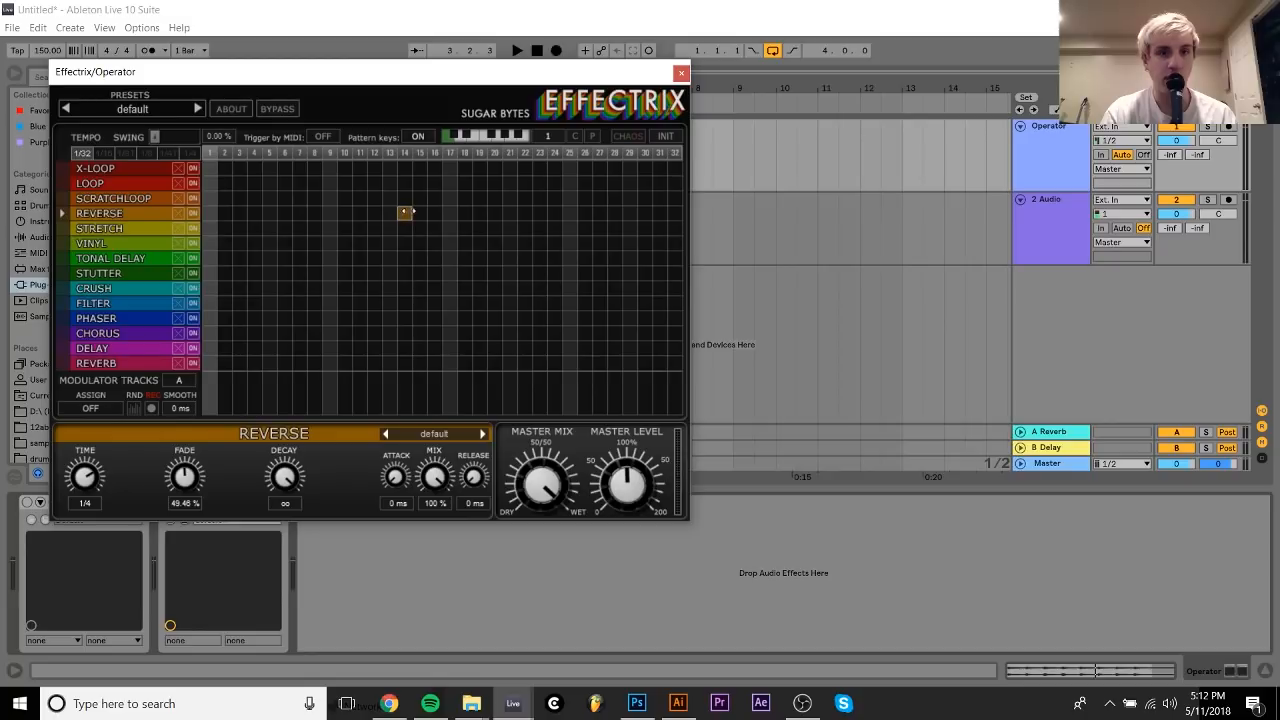
drag(410, 212, 441, 217)
click(406, 214)
drag(392, 213, 441, 213)
drag(626, 213, 678, 213)
key(space)
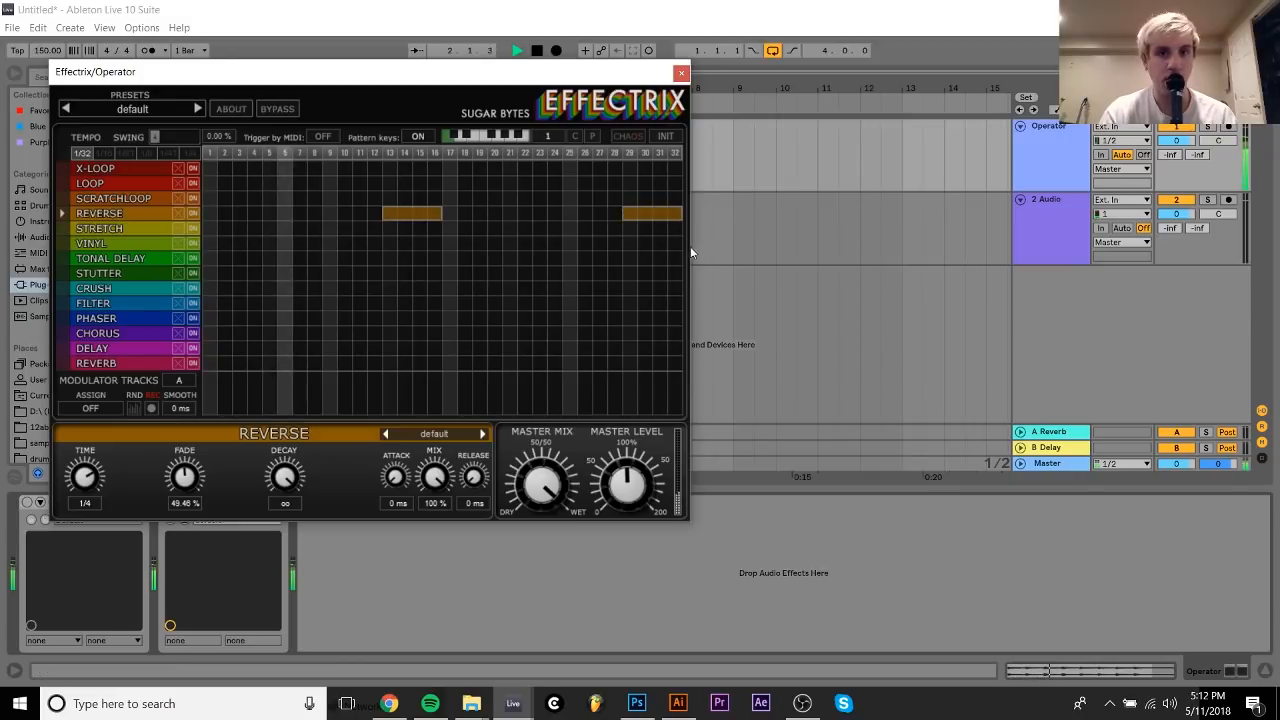
key(space)
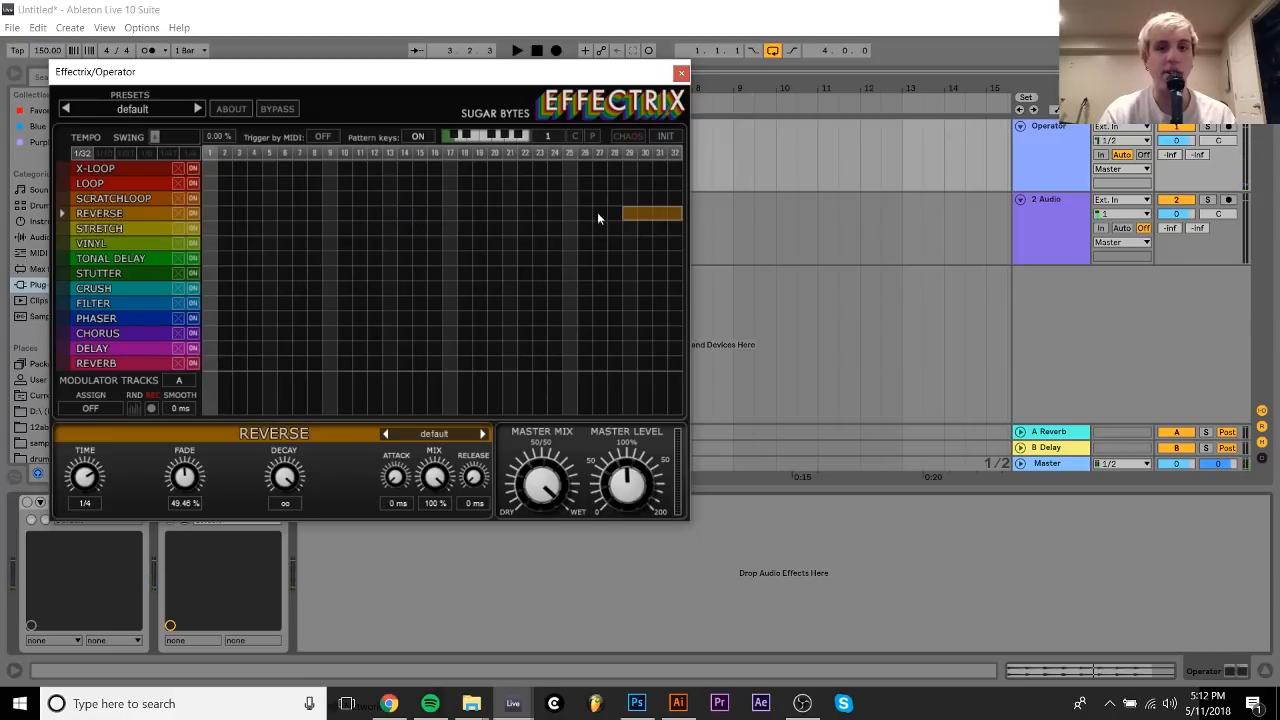
Replace the remaining Reverse block with one covering steps 25–32, audition it, and close Effectrix.
right_click(639, 213)
drag(569, 213, 682, 195)
key(space)
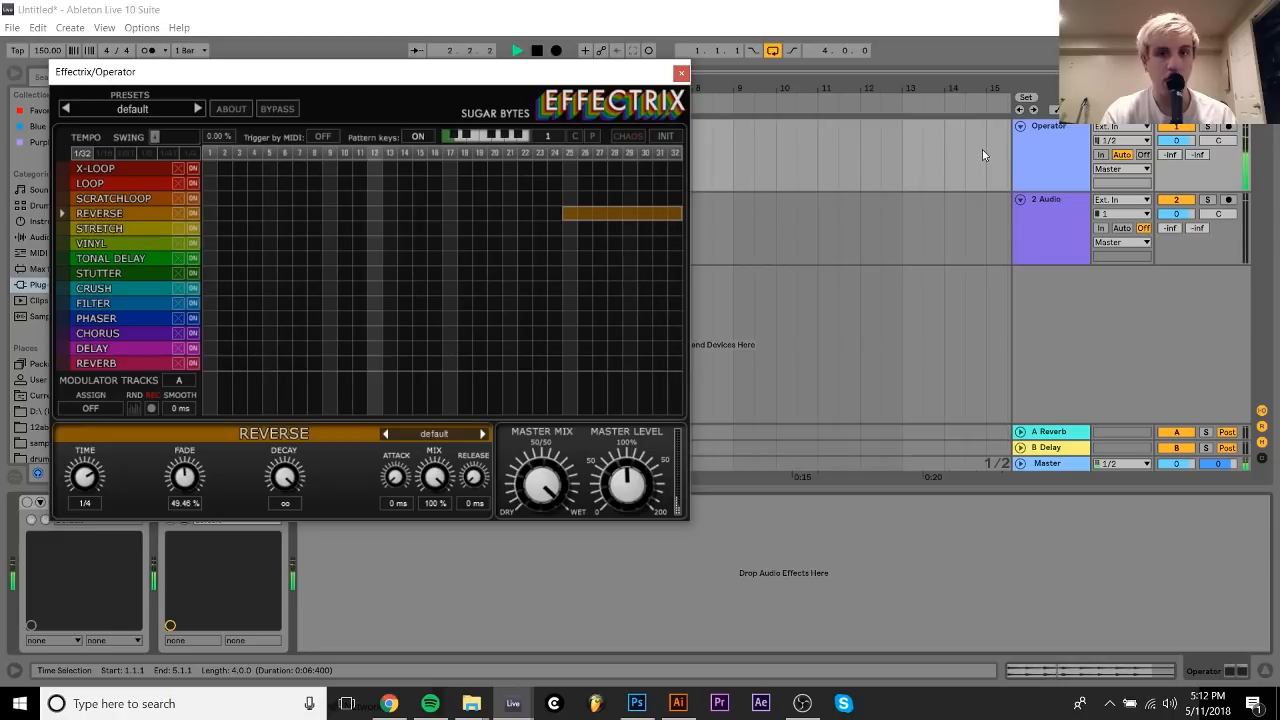
key(space)
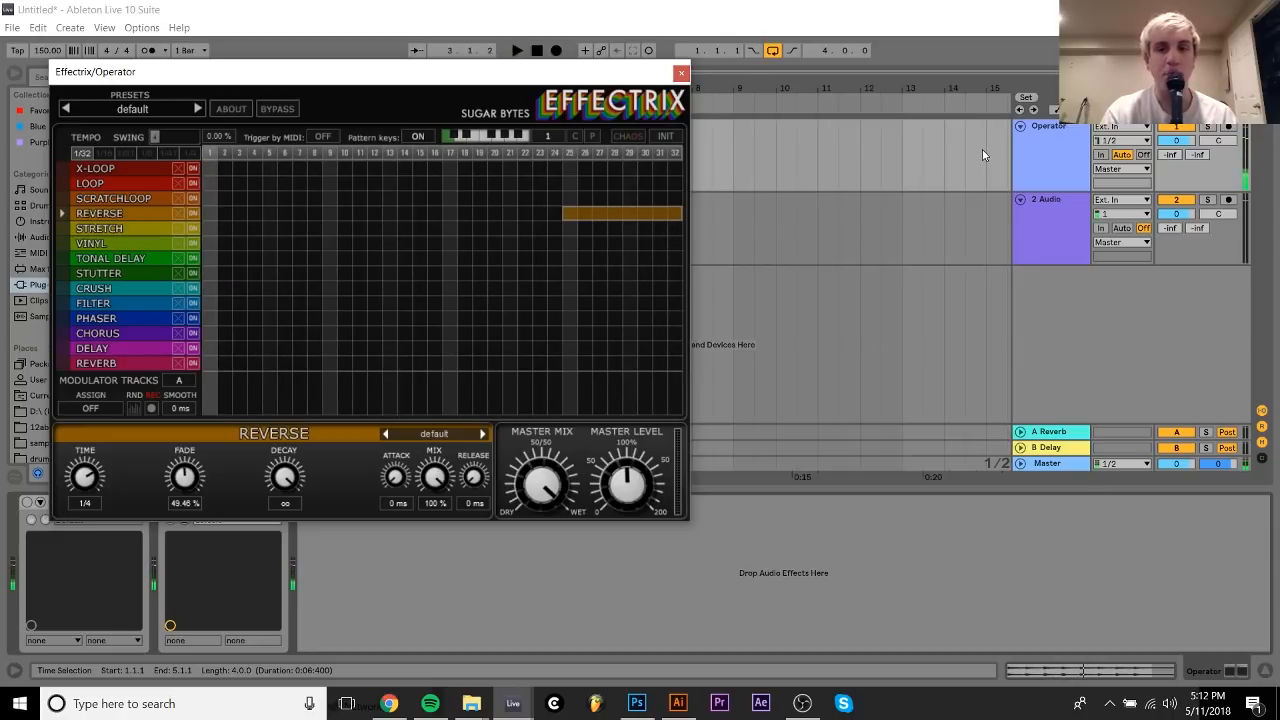
click(681, 72)
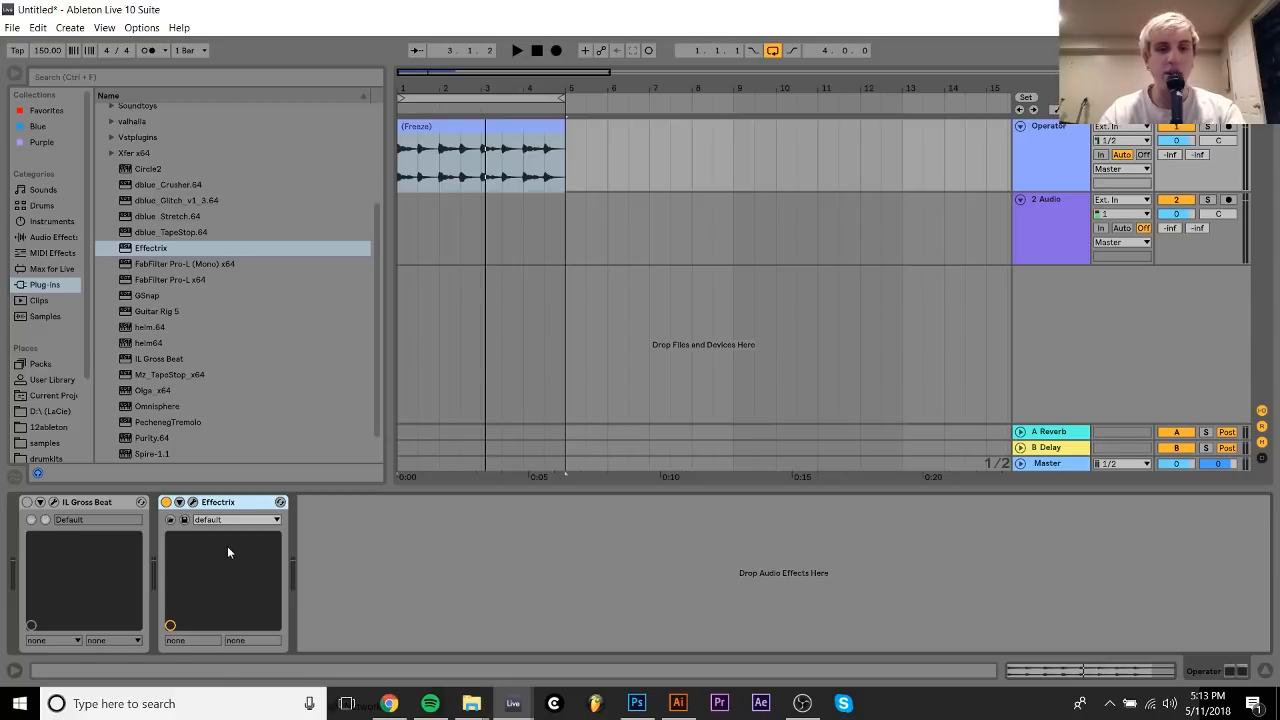
click(561, 186)
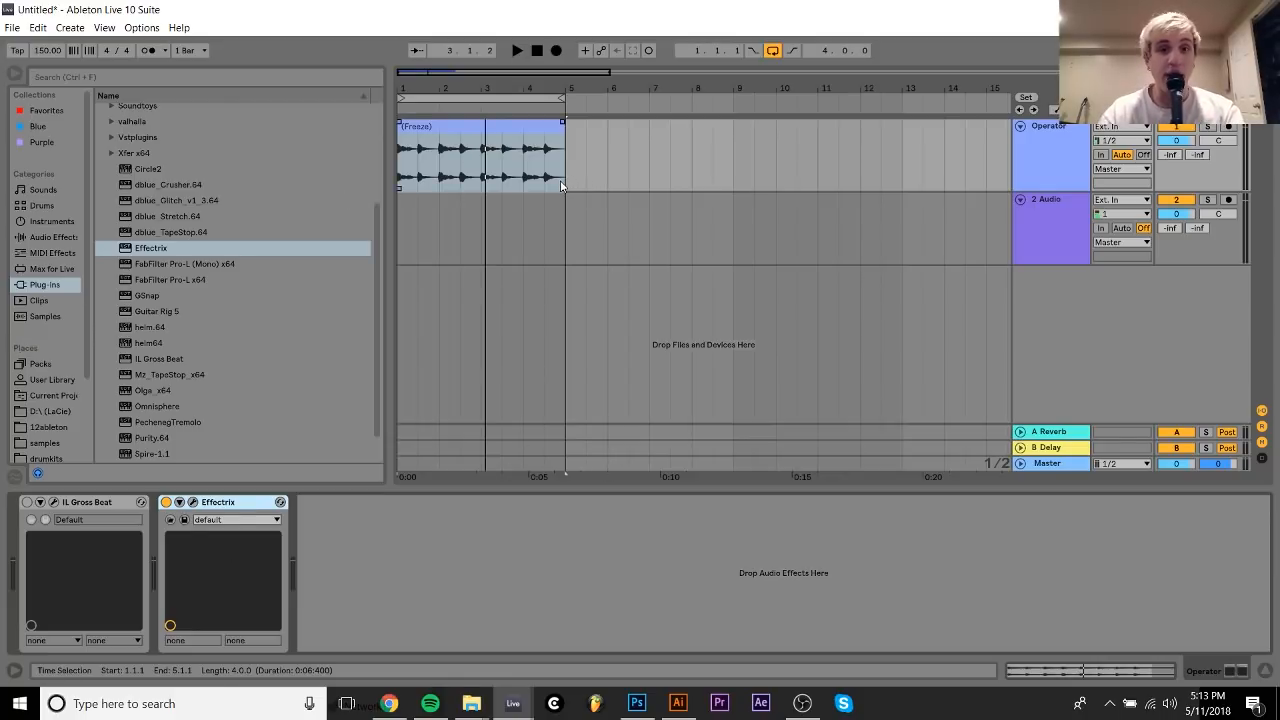